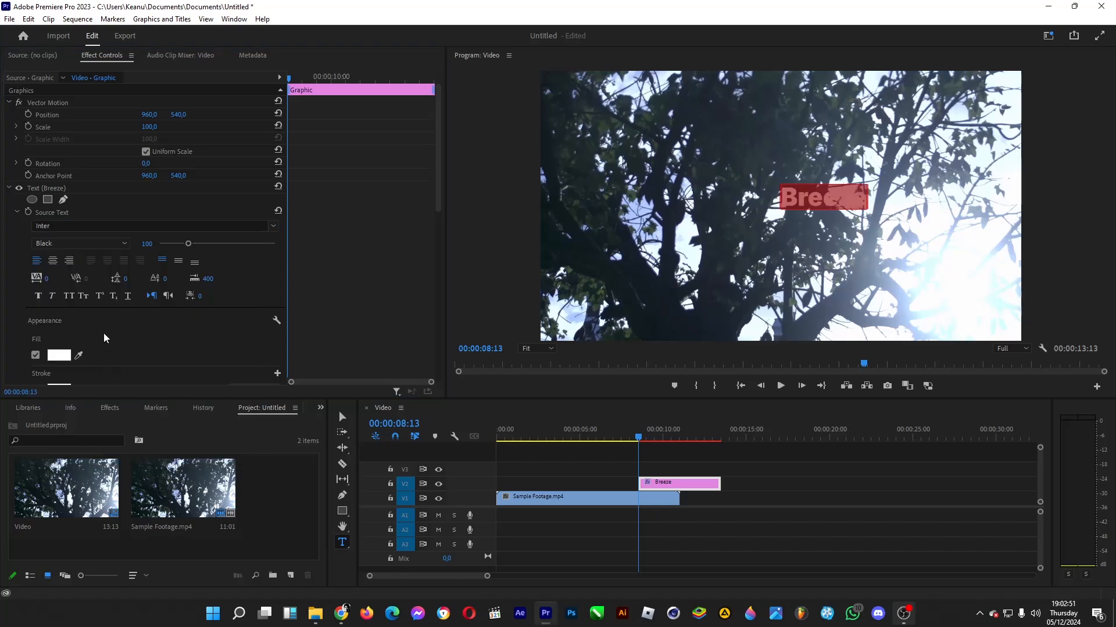
# - Give the Breeze text a tracking of -34 and a size of 400, and set the graphic's position to 328, 691
pyautogui.moveTo(46, 280); pyautogui.dragTo(35, 280)
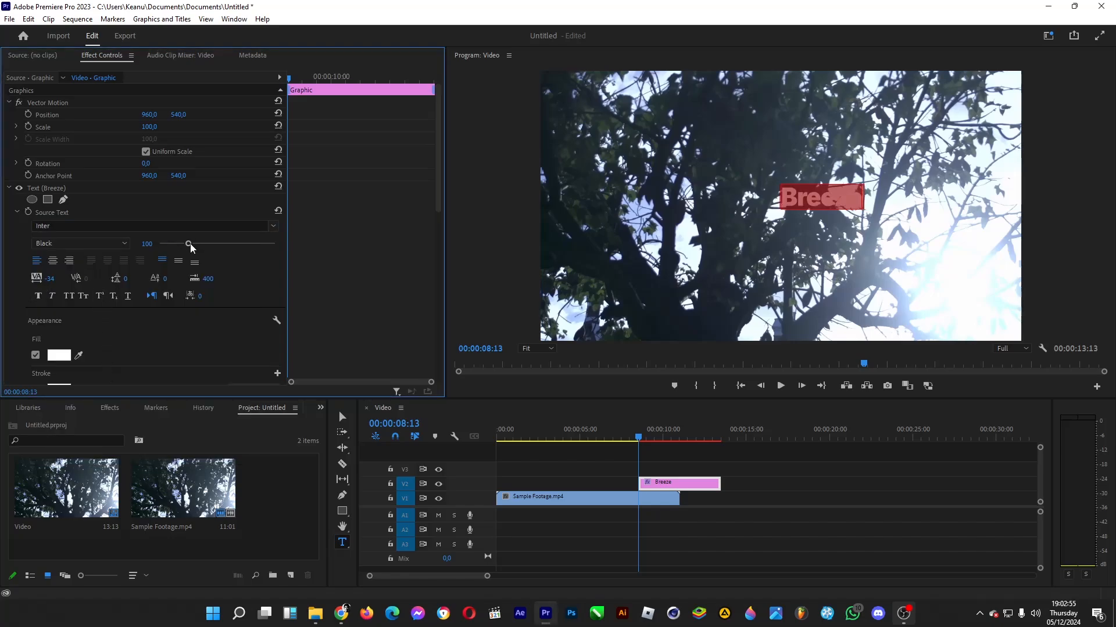
pyautogui.moveTo(188, 244); pyautogui.dragTo(411, 251)
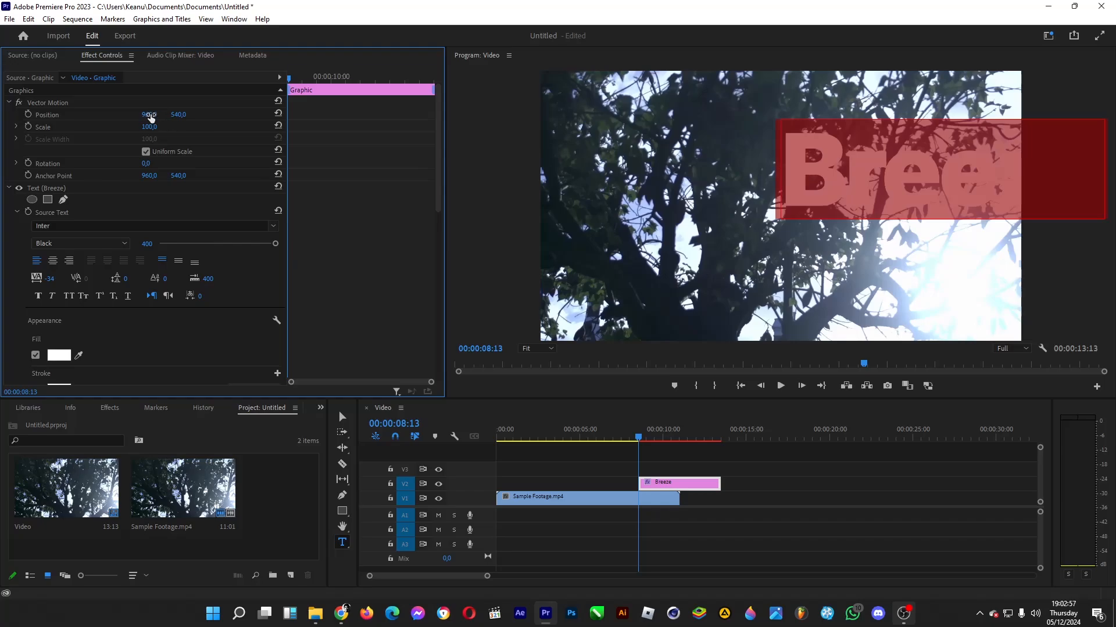
pyautogui.moveTo(150, 115); pyautogui.dragTo(13, 115)
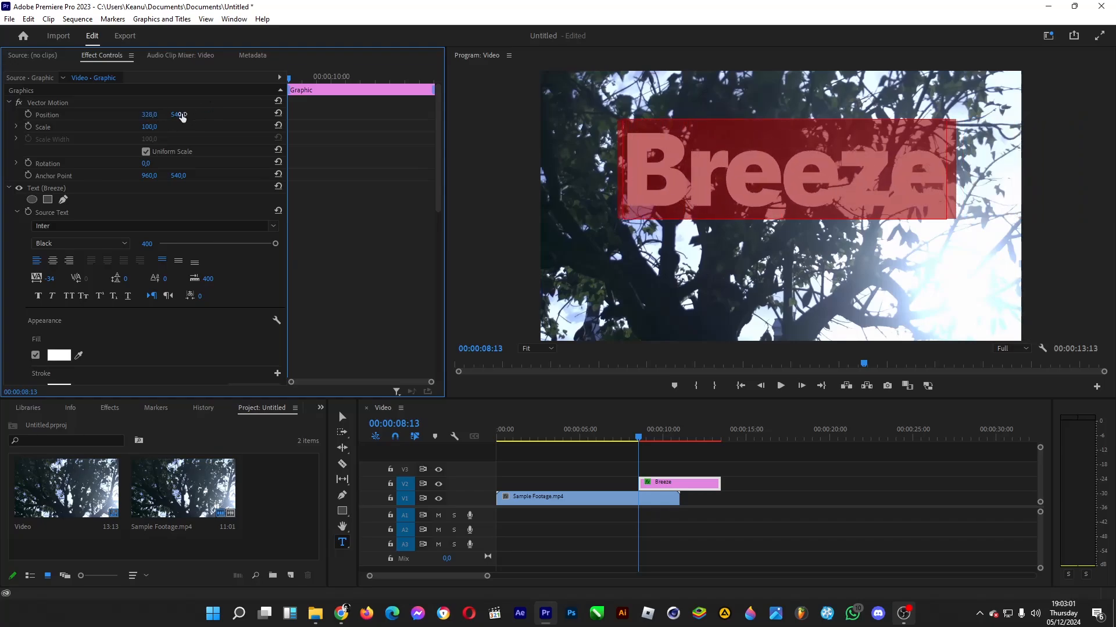
pyautogui.moveTo(183, 114); pyautogui.dragTo(215, 114)
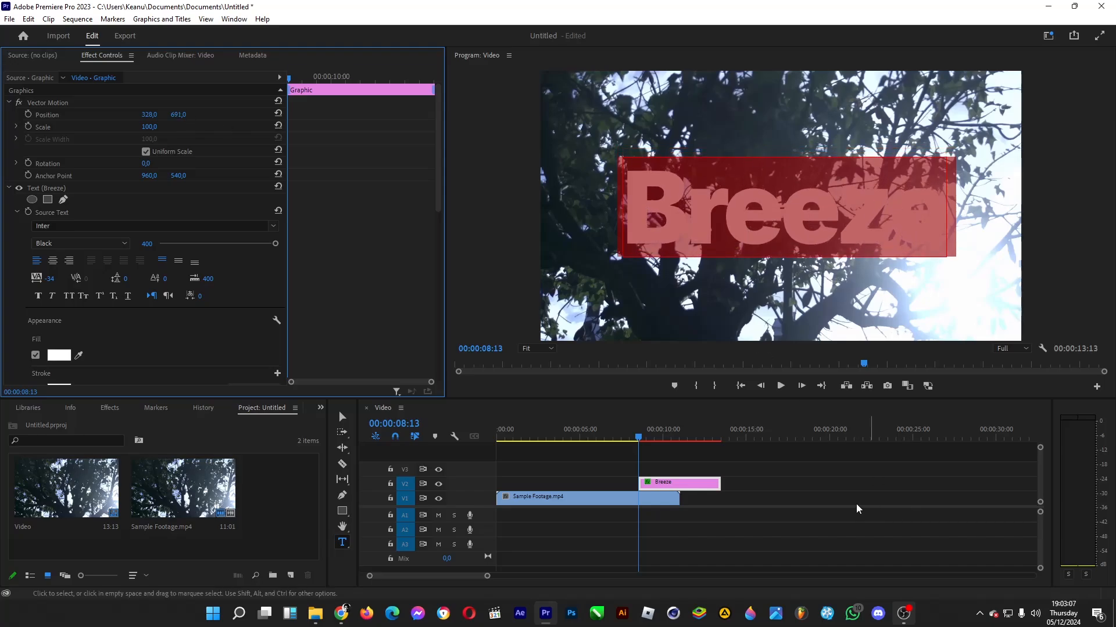
# - Search the effects for "matte" and fit the Breeze clip on V2 to the full span of the Sample Footage.mp4 clip
pyautogui.click(106, 408)
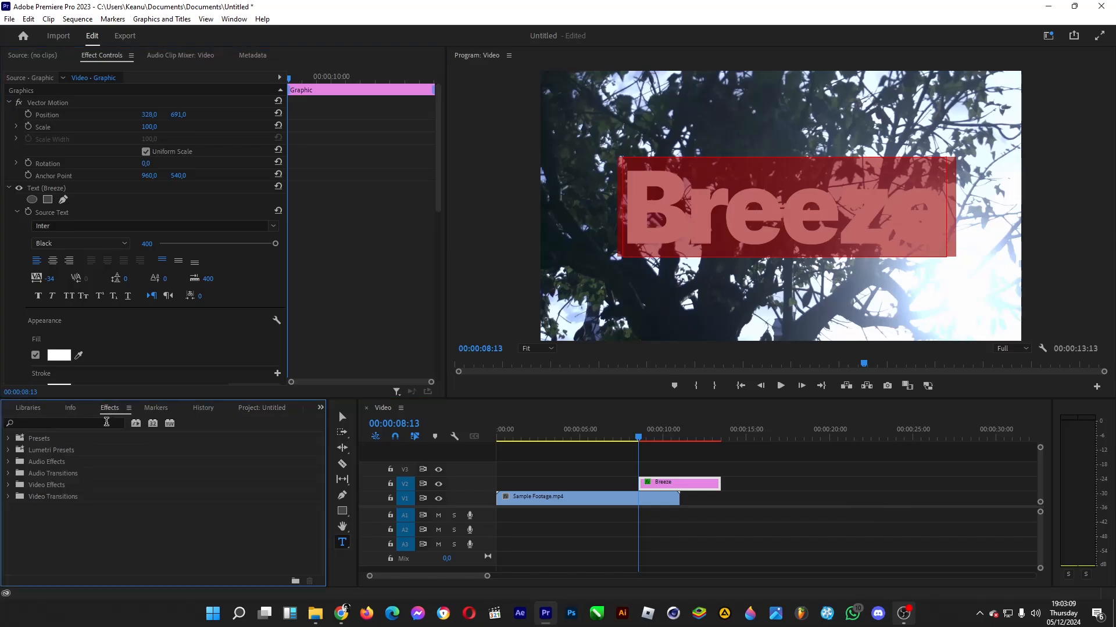
pyautogui.click(91, 424)
pyautogui.write('matte')
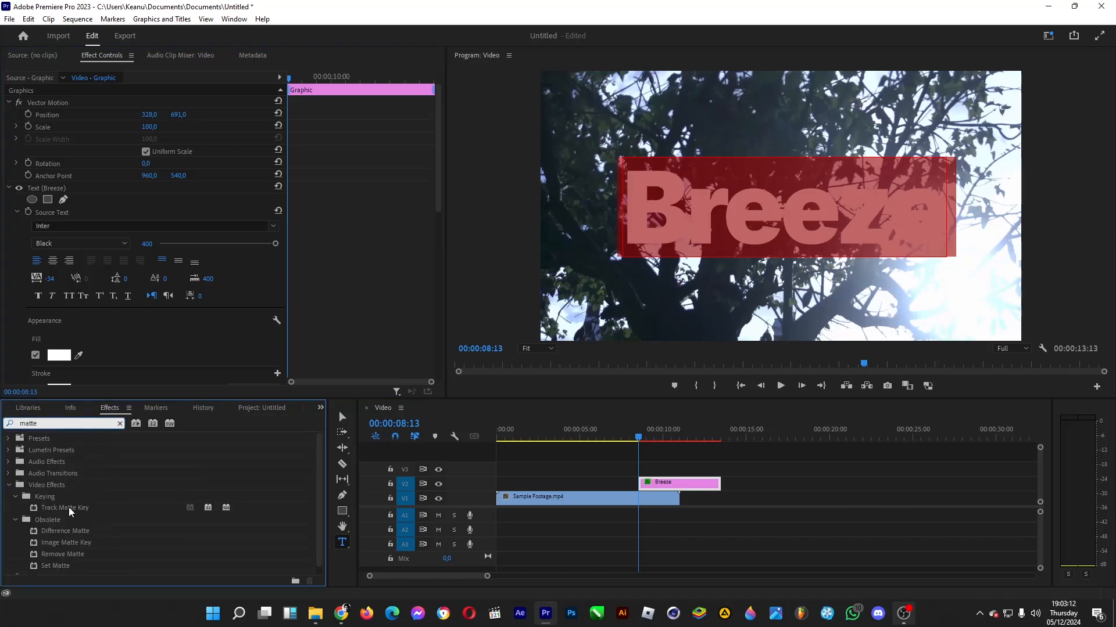
pyautogui.moveTo(70, 509); pyautogui.dragTo(678, 488)
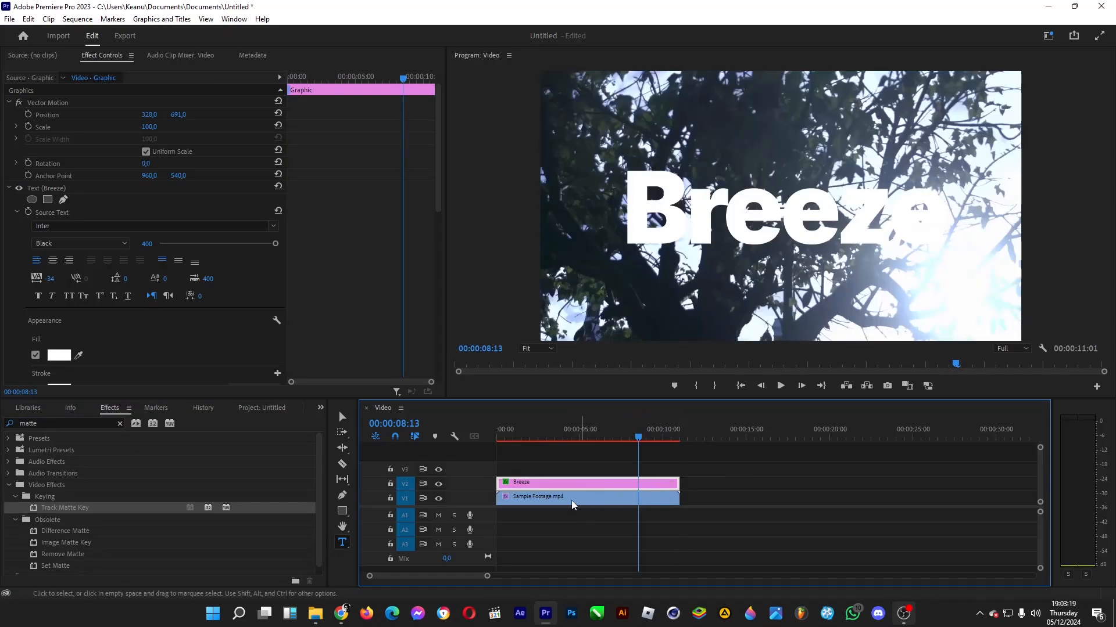
# - Apply the Track Matte Key effect to Sample Footage.mp4 and set its matte to Video 2
pyautogui.moveTo(192, 506); pyautogui.dragTo(557, 498)
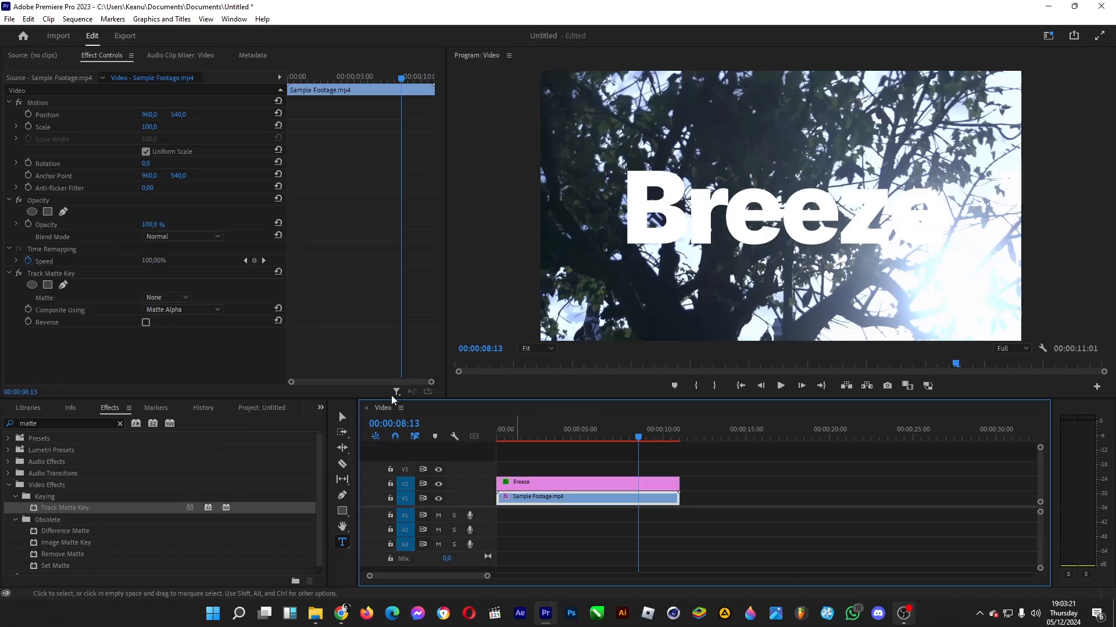
pyautogui.click(161, 298)
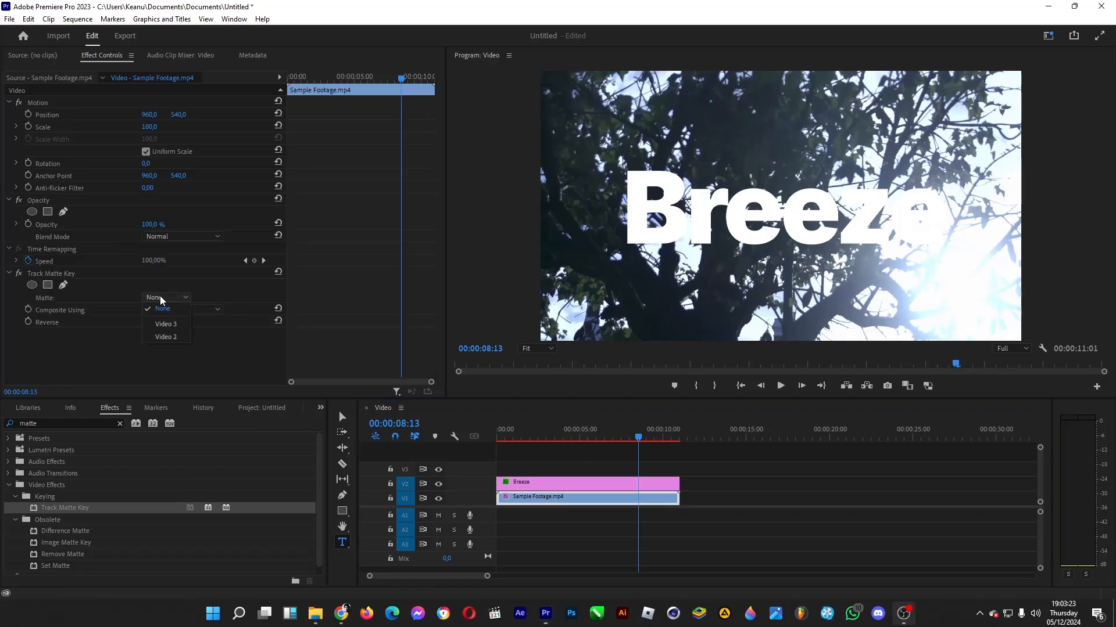
pyautogui.click(169, 339)
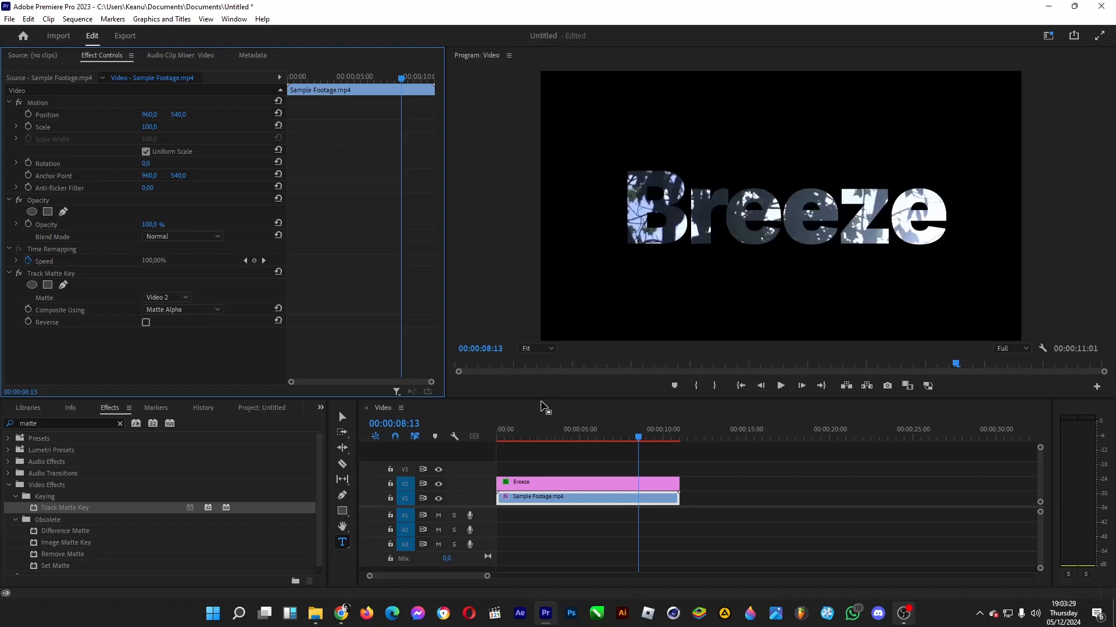
# - Start Position and Scale keyframes for the Breeze graphic's Vector Motion at 00:00:01:00
pyautogui.click(547, 485)
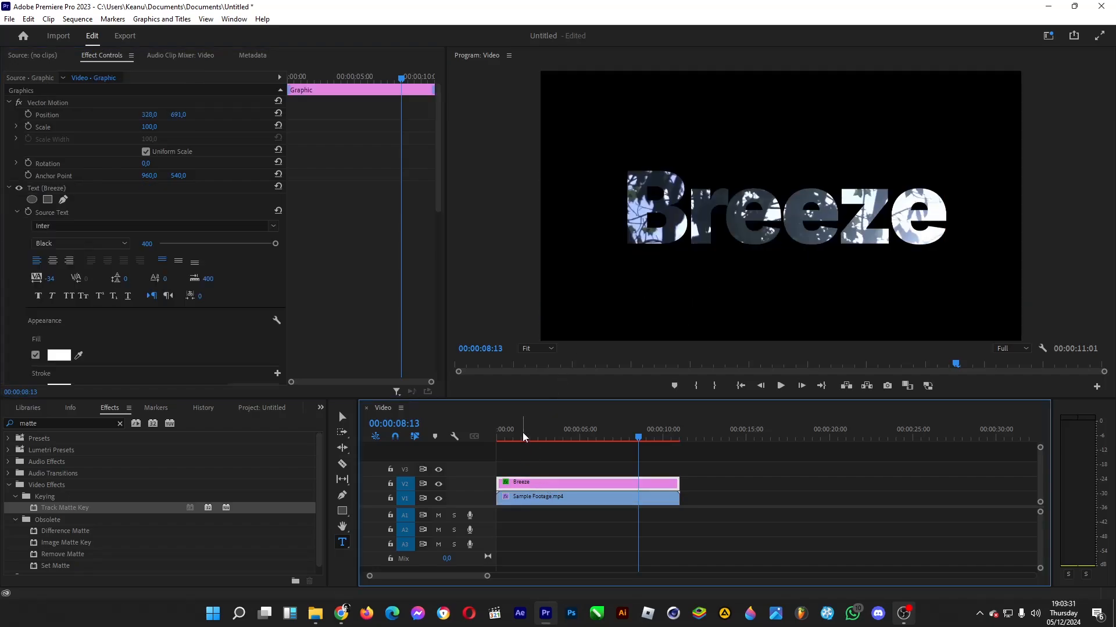
pyautogui.moveTo(521, 432); pyautogui.dragTo(484, 432)
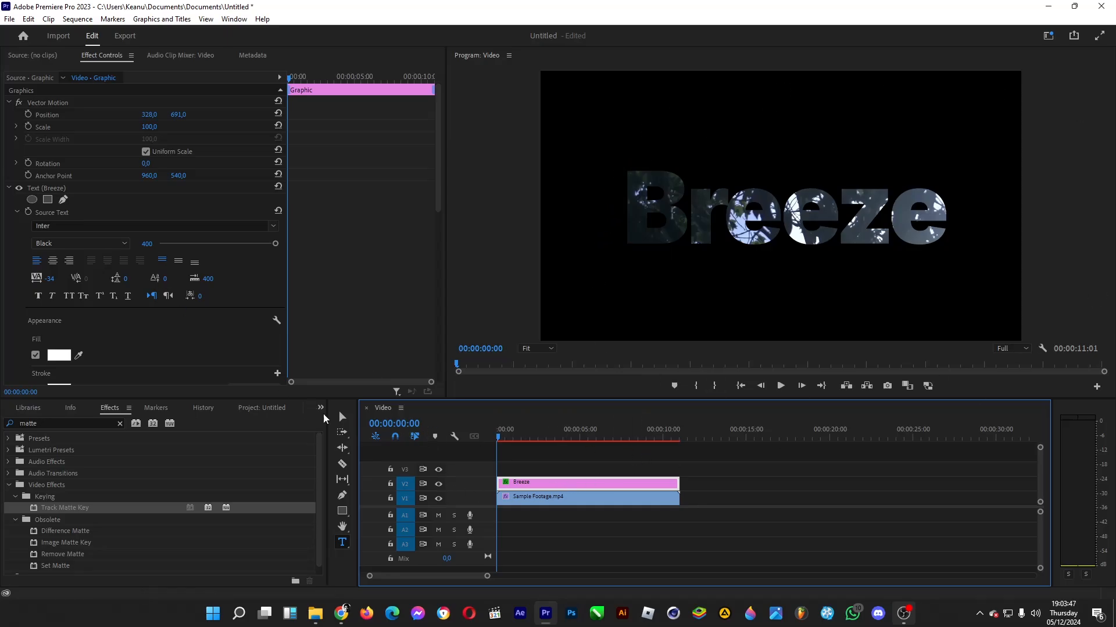
pyautogui.click(405, 423)
pyautogui.click(405, 423)
pyautogui.write('100')
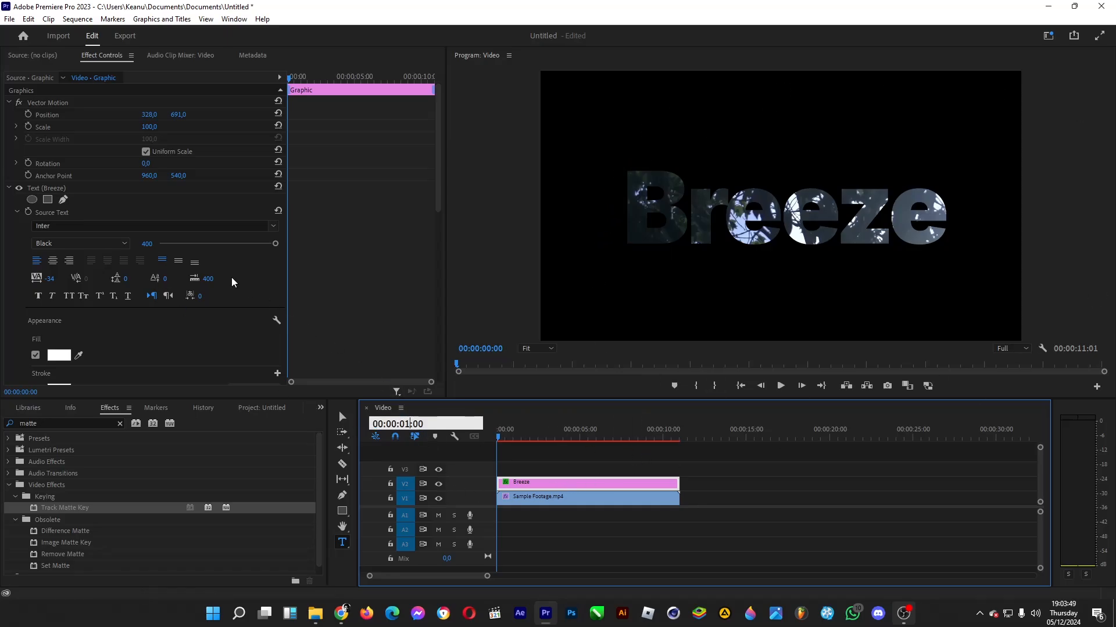
pyautogui.press('Return')
pyautogui.click(28, 115)
pyautogui.click(27, 127)
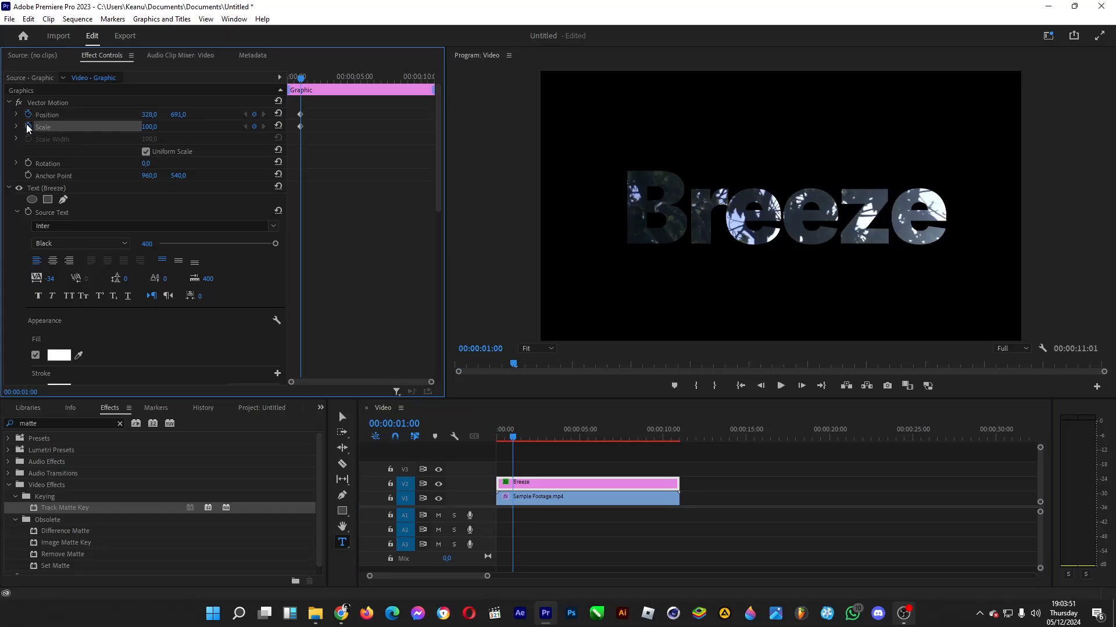
# - Add Position and Scale keyframes with the same values to the Breeze graphic at 00:00:05:00
pyautogui.click(404, 424)
pyautogui.click(406, 424)
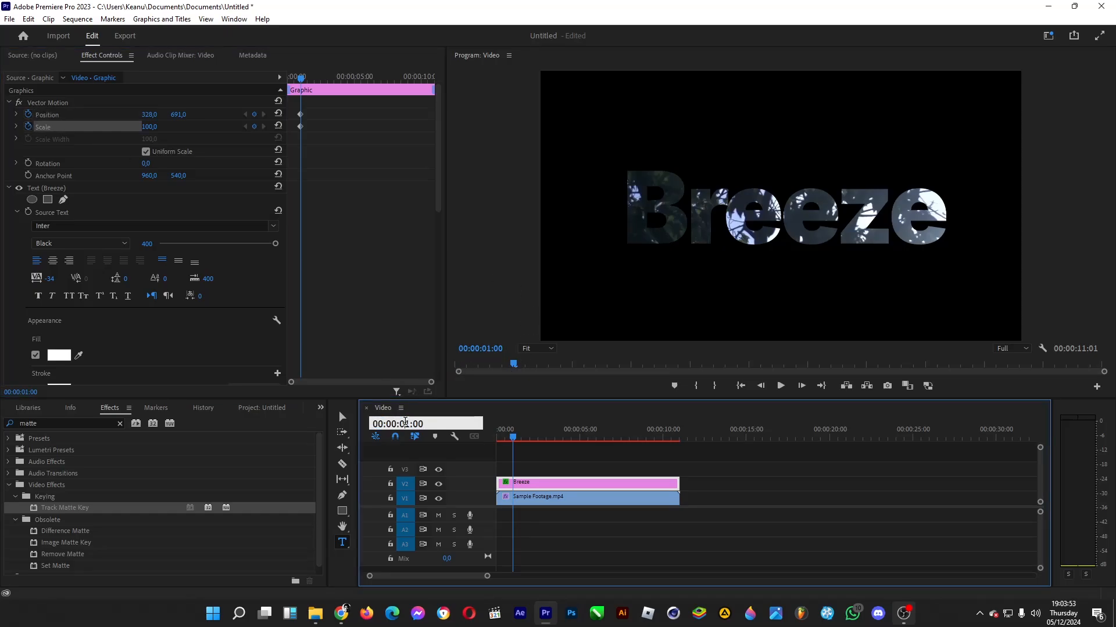
pyautogui.press('Return')
pyautogui.click(254, 115)
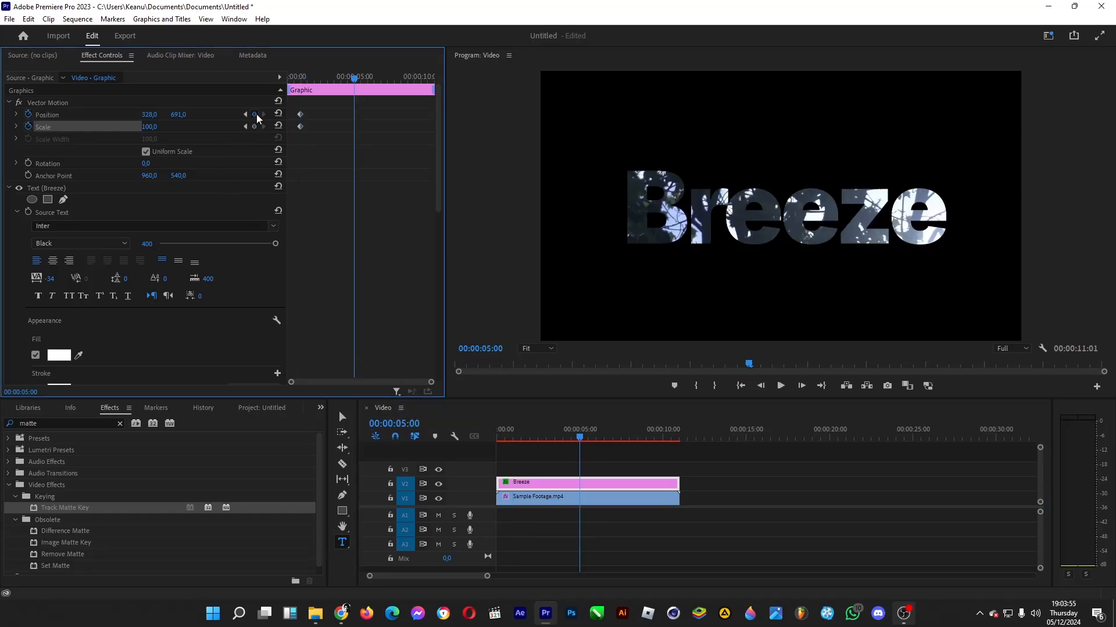
pyautogui.click(254, 126)
# - At 00:00:01:00, set the Breeze graphic's scale to 2270 and its position to -433, 3919 so the footage fills the frame
pyautogui.click(403, 423)
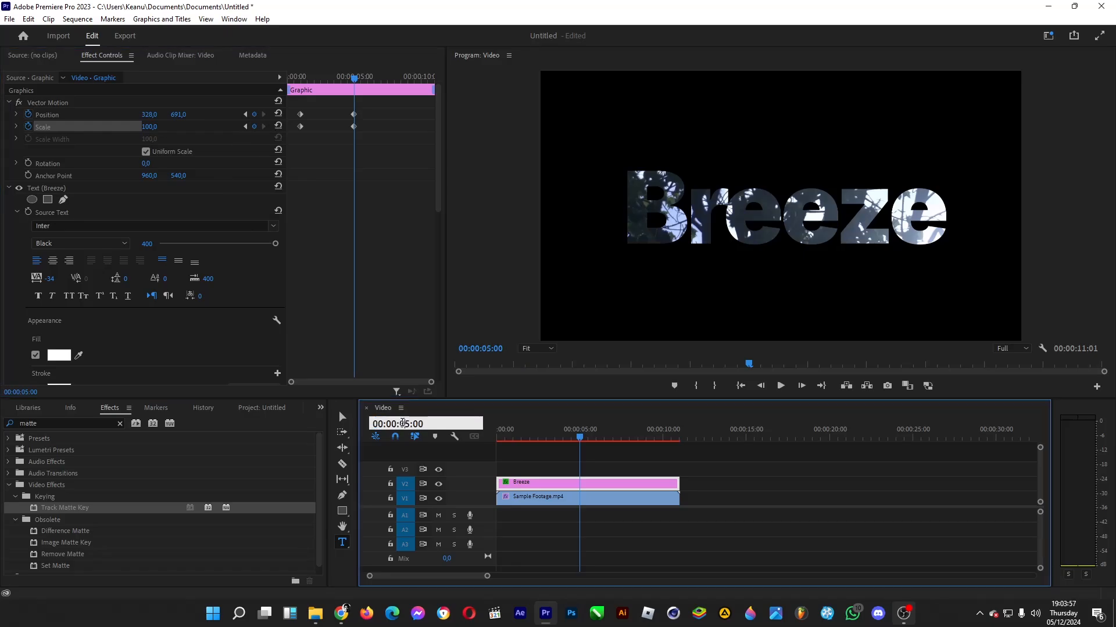
pyautogui.write('100')
pyautogui.press('Return')
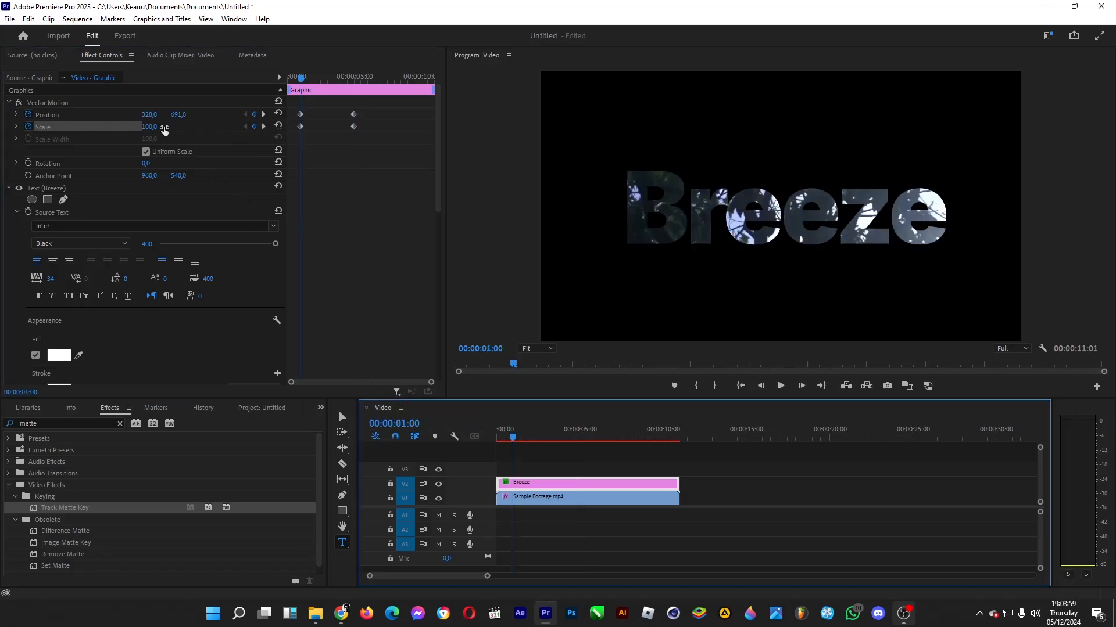
pyautogui.moveTo(149, 127); pyautogui.dragTo(1039, 127)
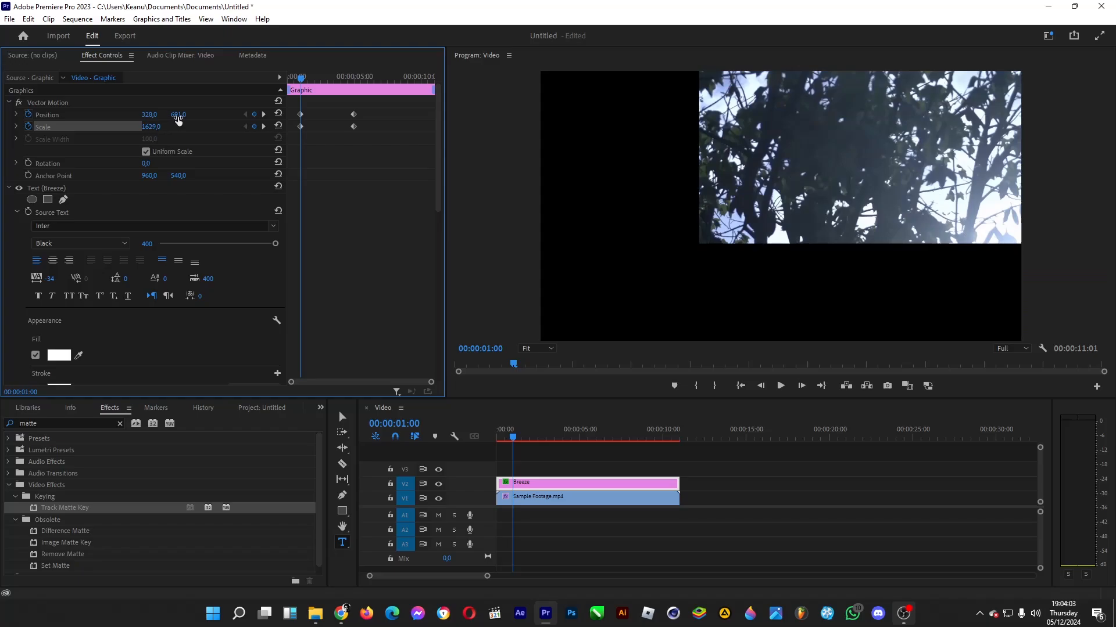
pyautogui.moveTo(178, 115)
pyautogui.mouseDown()
pyautogui.moveTo(1115, 114)
pyautogui.moveTo(0, 115)
pyautogui.moveTo(170, 114)
pyautogui.mouseUp()
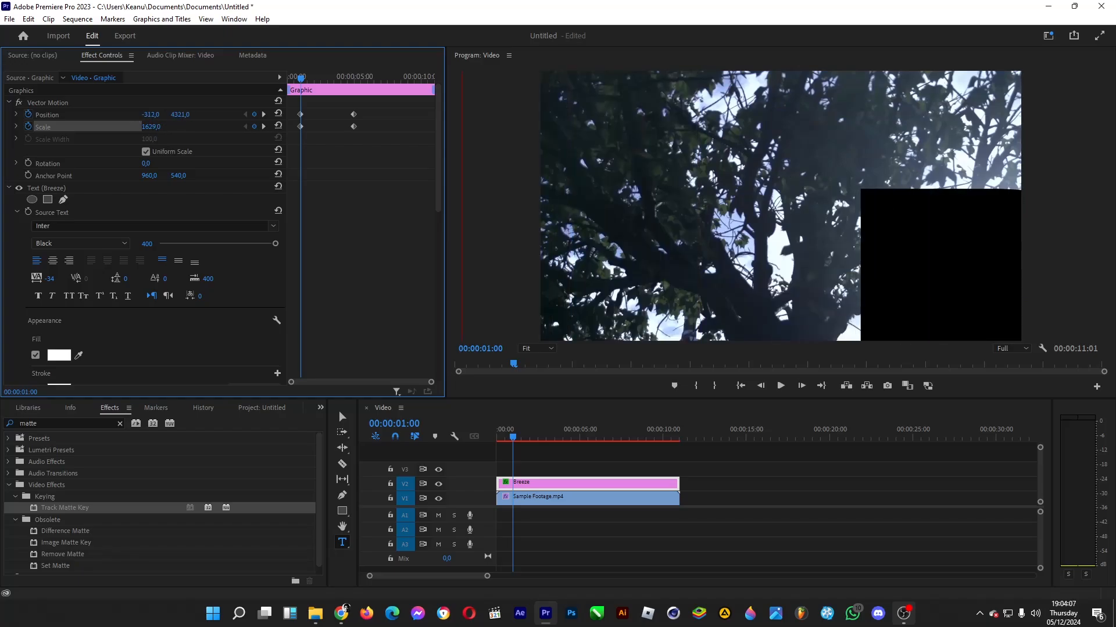
pyautogui.moveTo(250, 114); pyautogui.dragTo(12, 115)
pyautogui.moveTo(152, 127); pyautogui.dragTo(579, 114)
pyautogui.moveTo(188, 115); pyautogui.dragTo(249, 115)
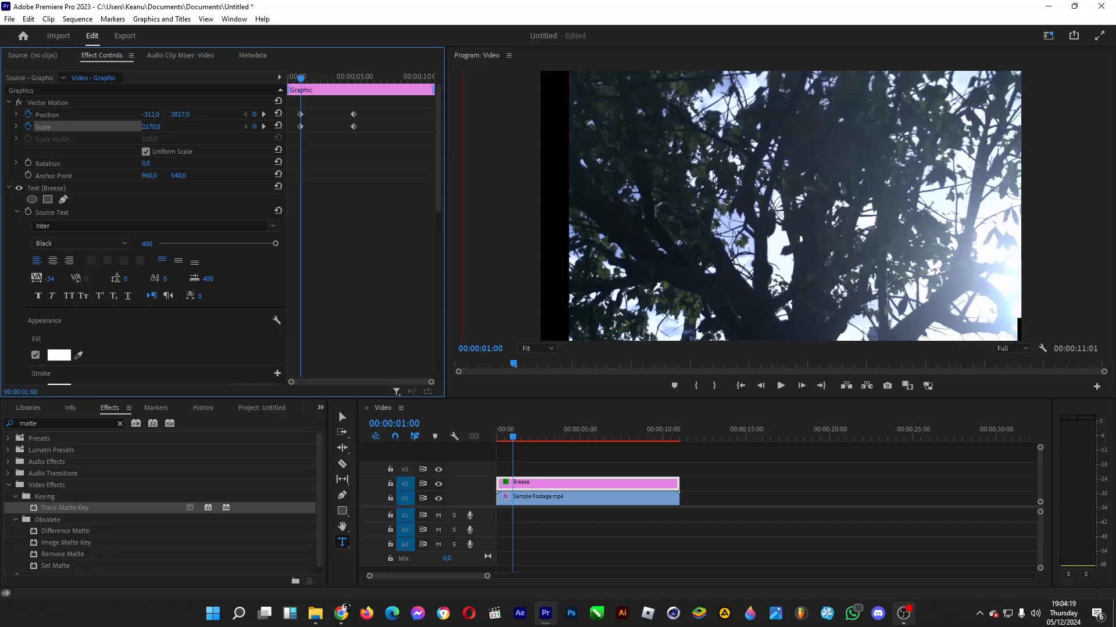
pyautogui.moveTo(148, 114); pyautogui.dragTo(240, 115)
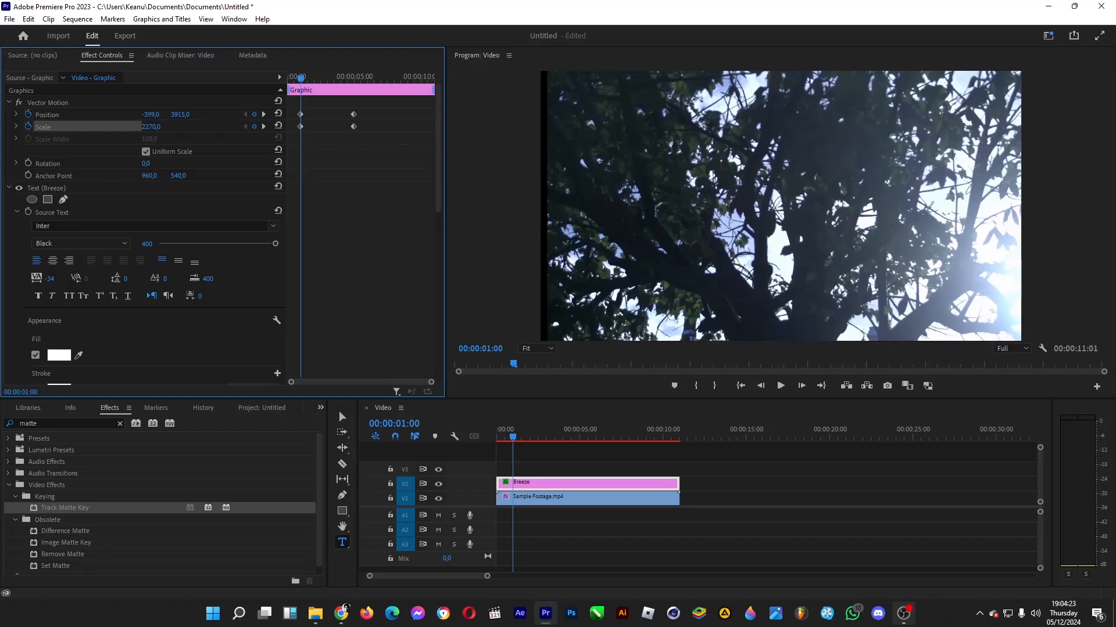
pyautogui.moveTo(156, 115); pyautogui.dragTo(138, 115)
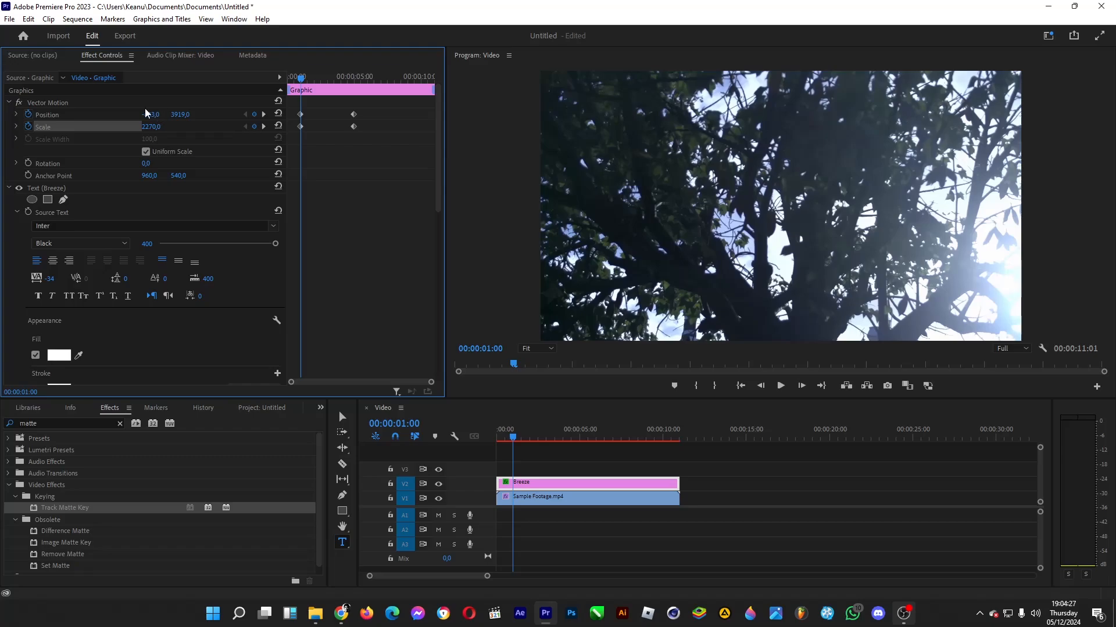
# - Apply Ease Out temporal interpolation to the Position and Scale keyframes at 00:00:05:00
pyautogui.moveTo(341, 165); pyautogui.dragTo(357, 109)
pyautogui.rightClick(355, 127)
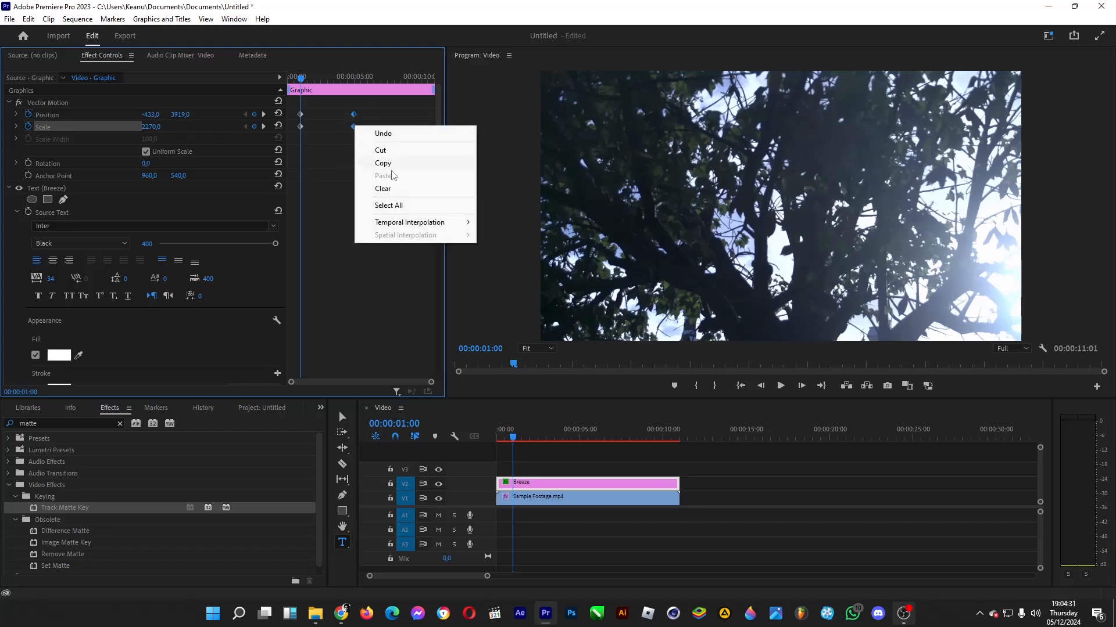
pyautogui.moveTo(446, 226)
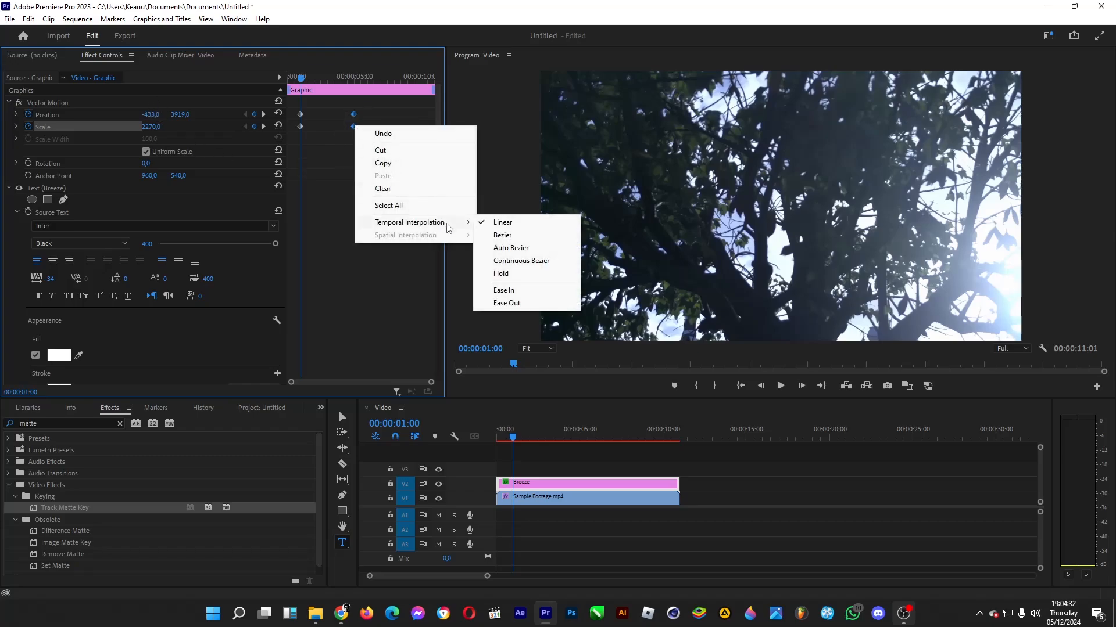
pyautogui.click(526, 304)
# - Reshape the Position and Scale velocity curves to slow down gradually toward the five-second keyframes, and preview the animation
pyautogui.click(16, 114)
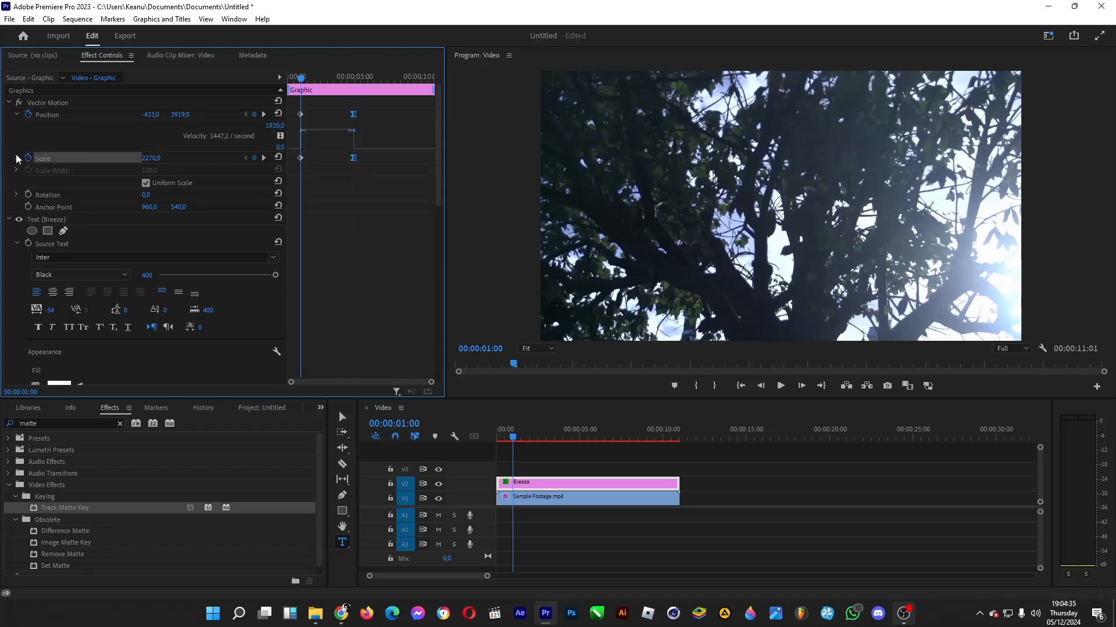
pyautogui.click(16, 158)
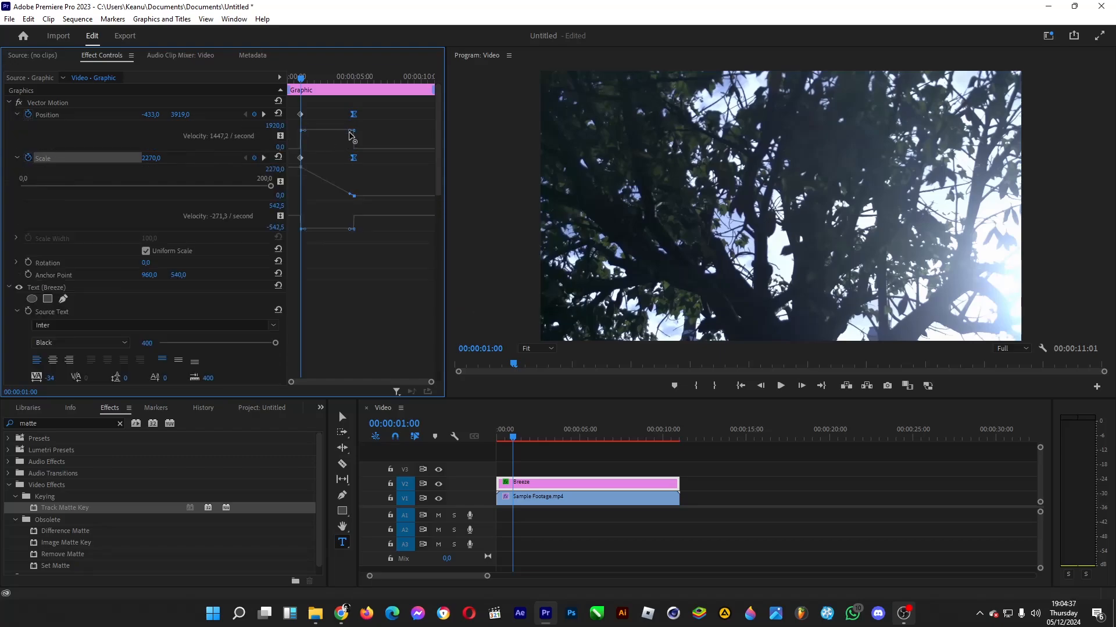
pyautogui.moveTo(352, 131); pyautogui.dragTo(323, 156)
pyautogui.click(352, 196)
pyautogui.moveTo(350, 195); pyautogui.dragTo(327, 196)
pyautogui.moveTo(514, 437); pyautogui.dragTo(588, 449)
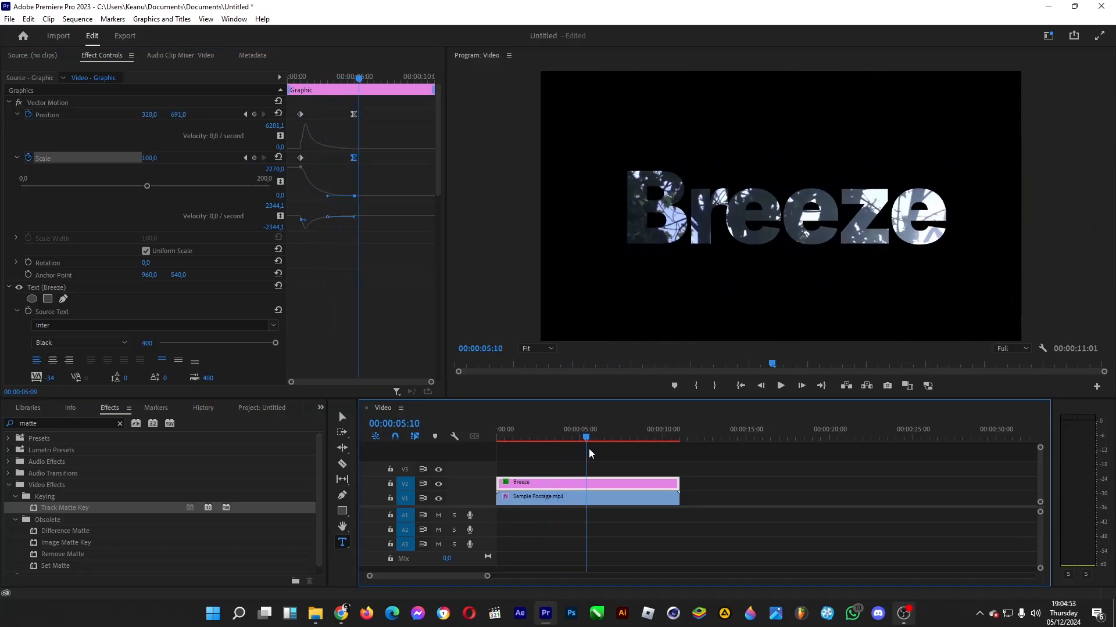
# - Create a cyan color matte (00F6FF) and place it on V1 directly after the Sample Footage.mp4 clip
pyautogui.click(263, 409)
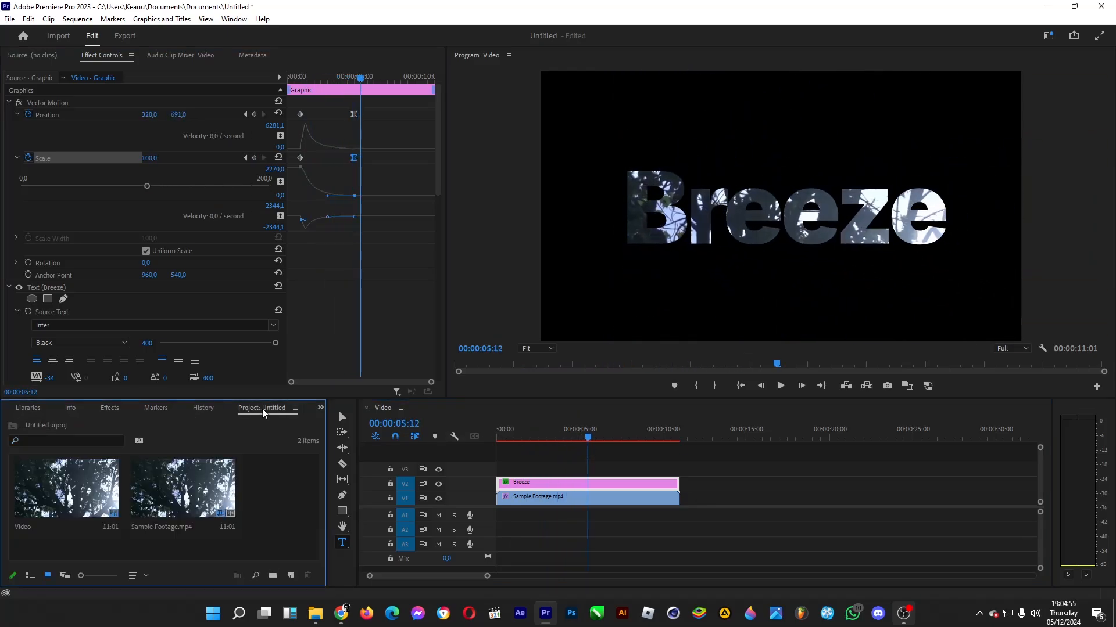
pyautogui.rightClick(283, 501)
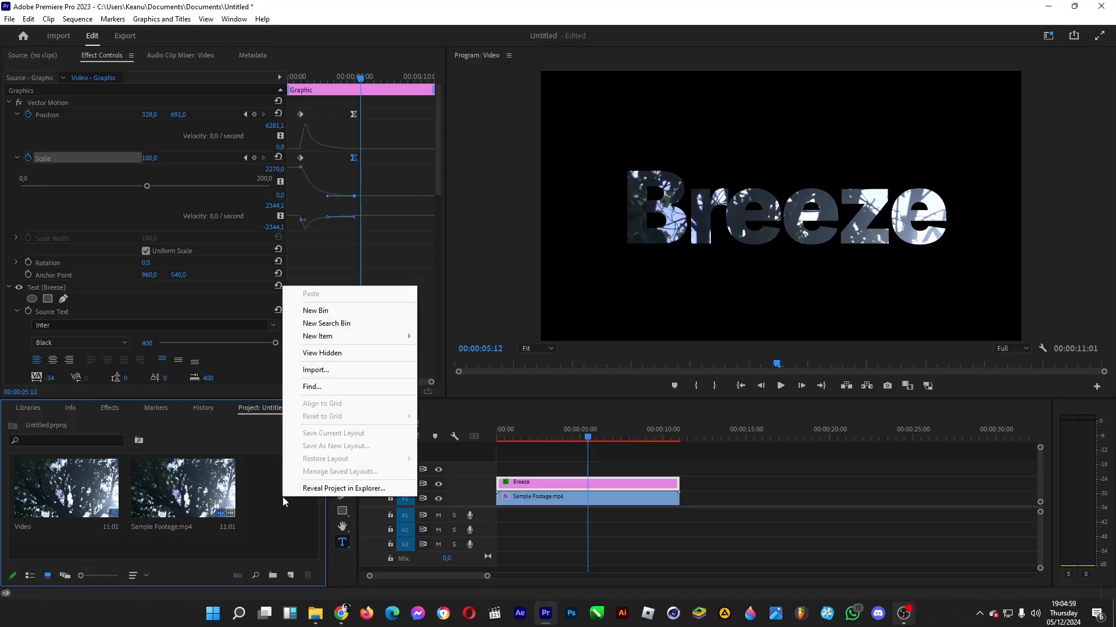
pyautogui.moveTo(406, 338)
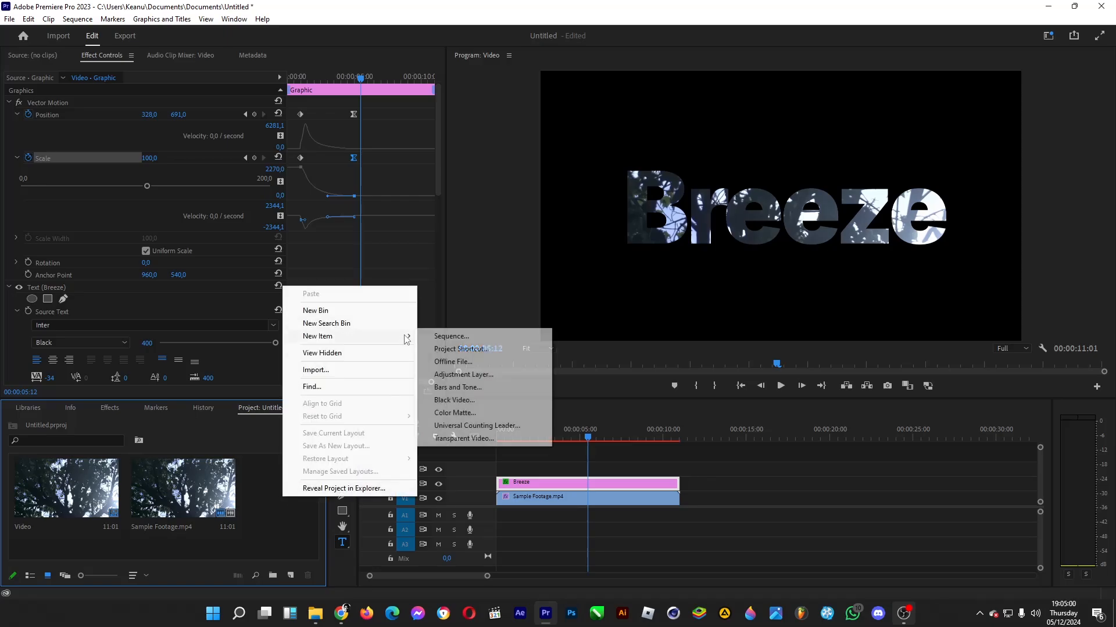
pyautogui.click(463, 413)
pyautogui.click(575, 347)
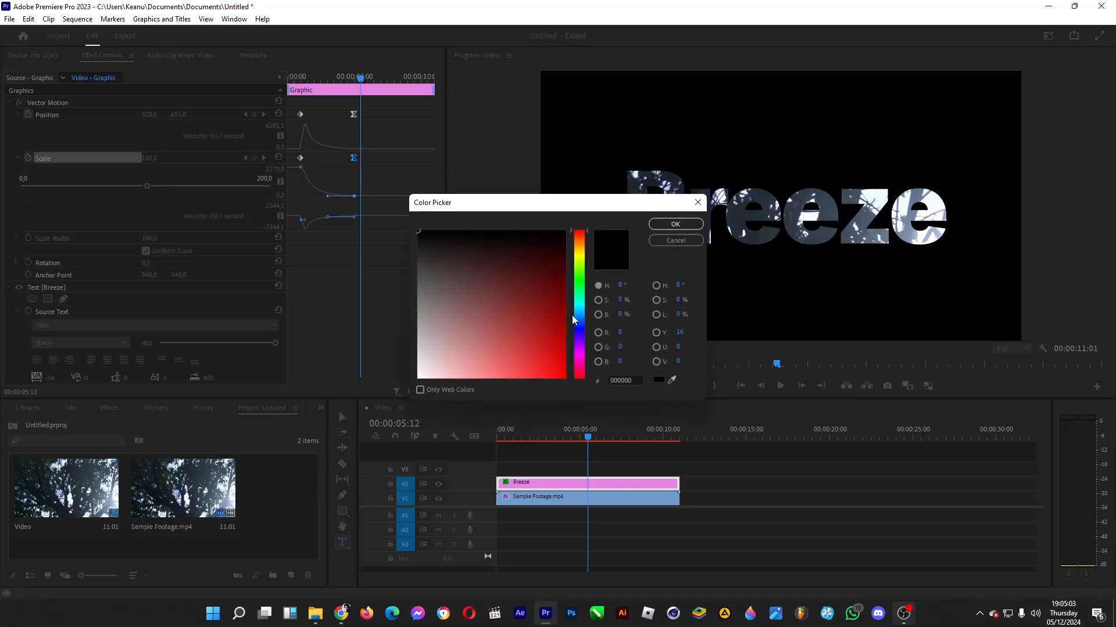
pyautogui.click(575, 305)
pyautogui.click(564, 376)
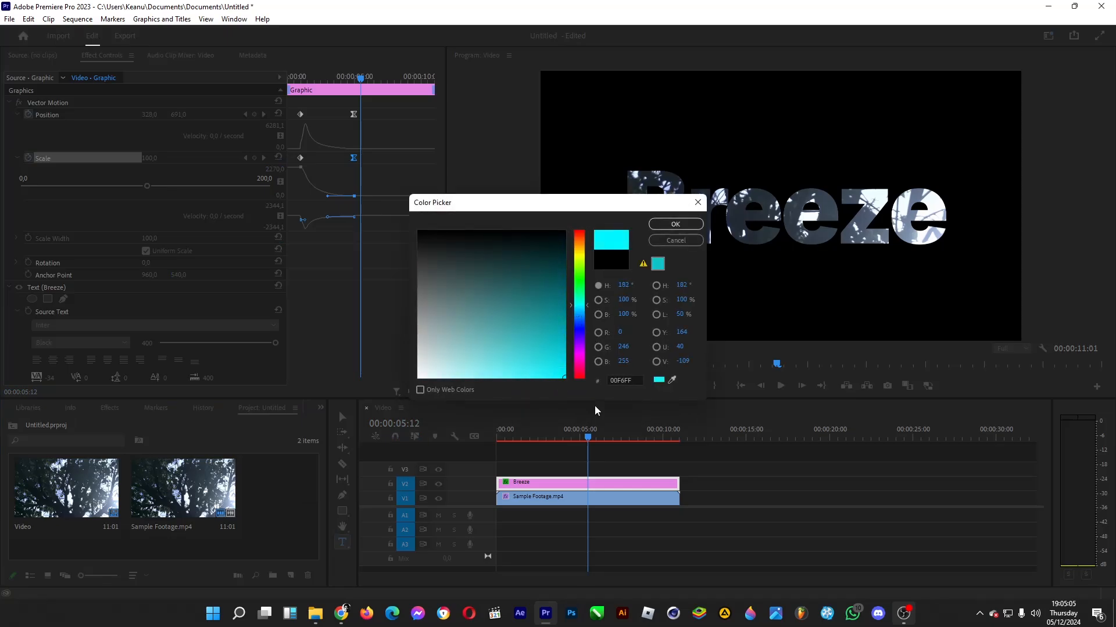
pyautogui.click(675, 225)
pyautogui.click(530, 323)
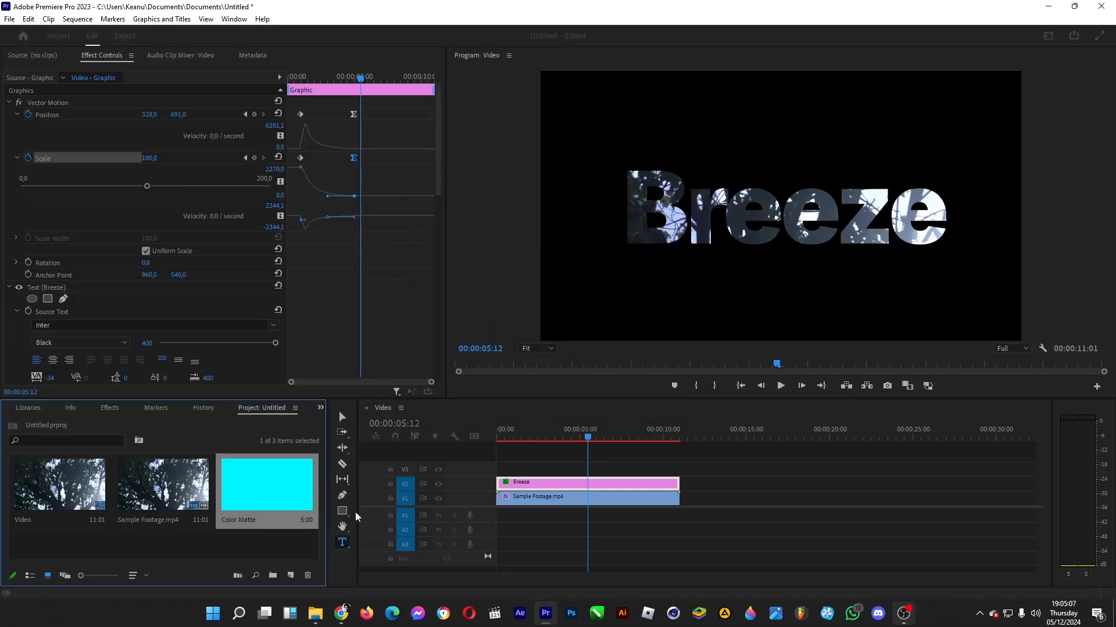
pyautogui.moveTo(252, 504); pyautogui.dragTo(680, 500)
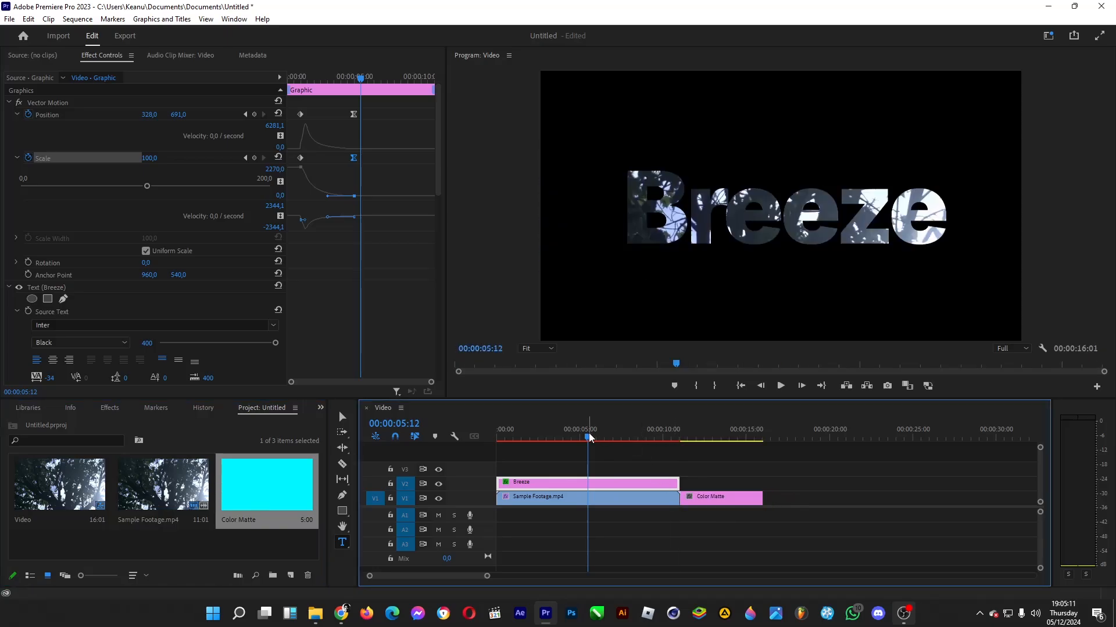
# - Trim Sample Footage.mp4 to end at 00:00:07:00, and align the Color Matte directly after it with the Breeze graphic extended to the matte's end
pyautogui.moveTo(589, 438); pyautogui.dragTo(613, 437)
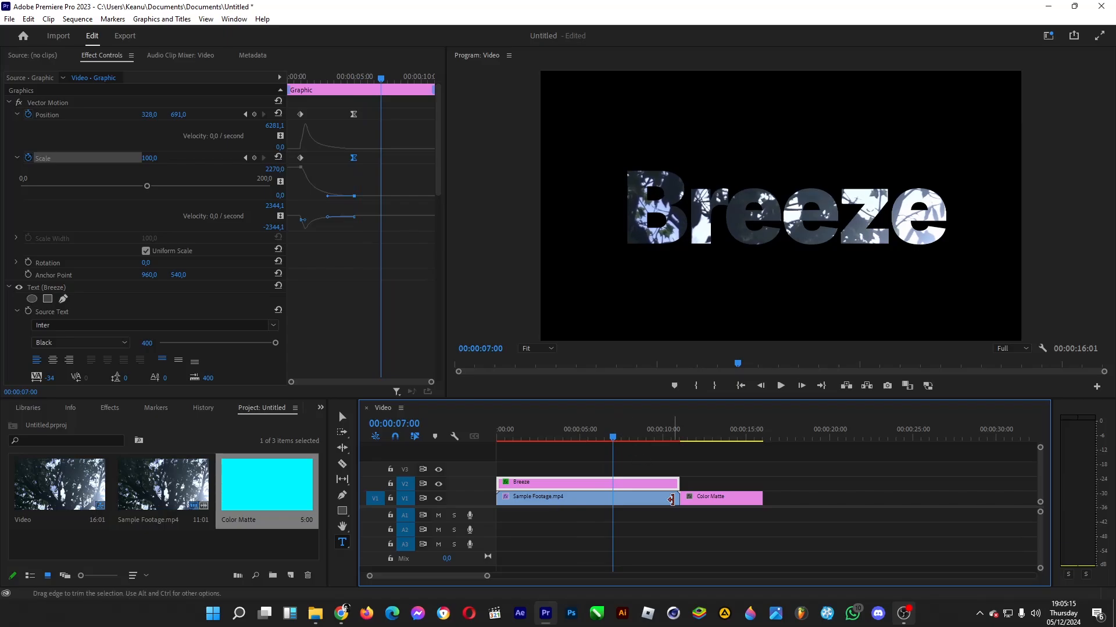
pyautogui.moveTo(675, 501); pyautogui.dragTo(614, 502)
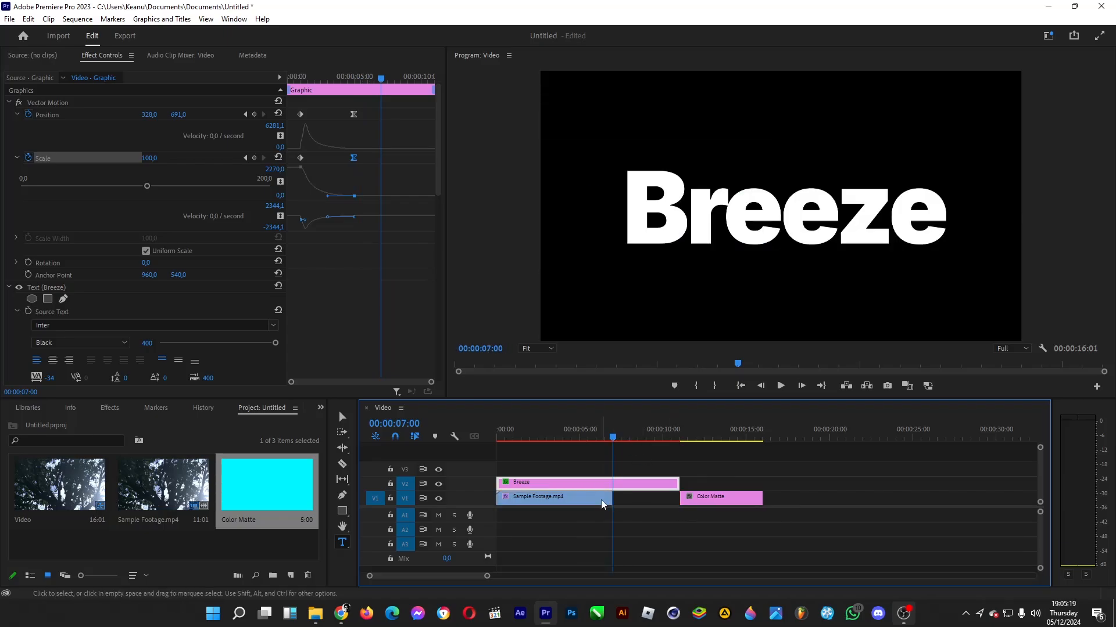
pyautogui.moveTo(742, 501); pyautogui.dragTo(692, 484)
pyautogui.click(703, 501)
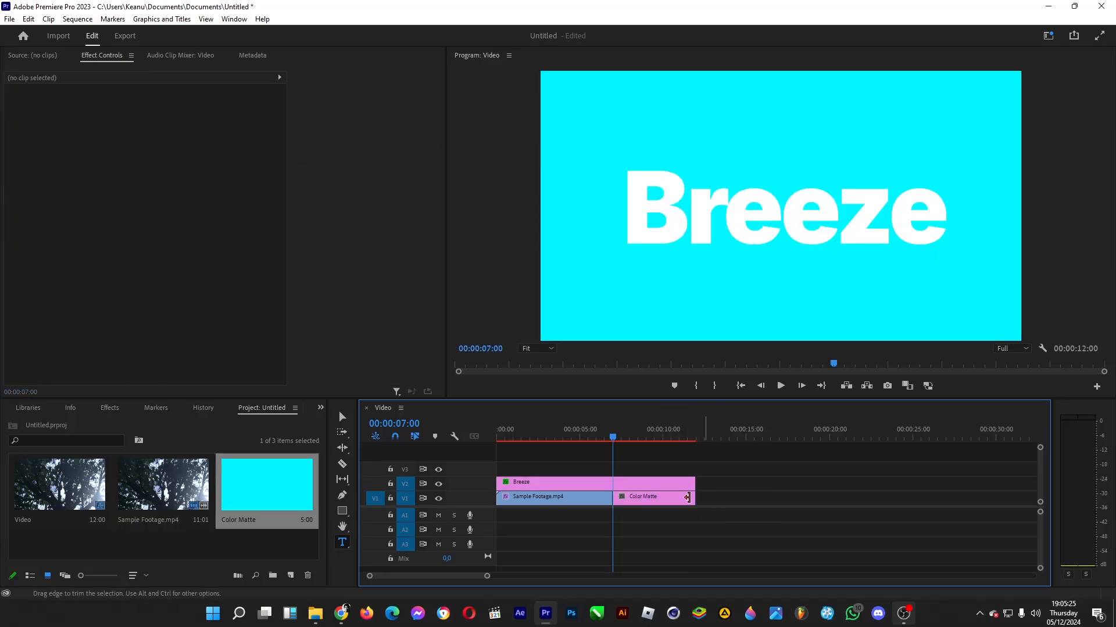
# - Apply the Track Matte Key effect to the Color Matte clip and set its matte to Video 2
pyautogui.click(650, 495)
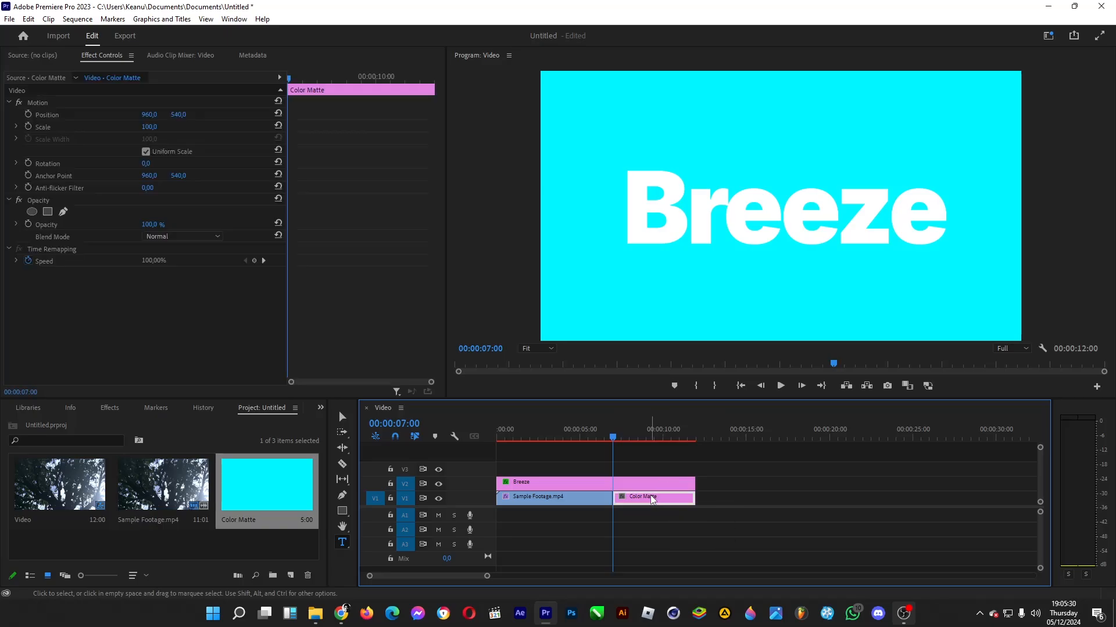
pyautogui.click(108, 407)
pyautogui.moveTo(72, 505); pyautogui.dragTo(638, 498)
pyautogui.click(165, 298)
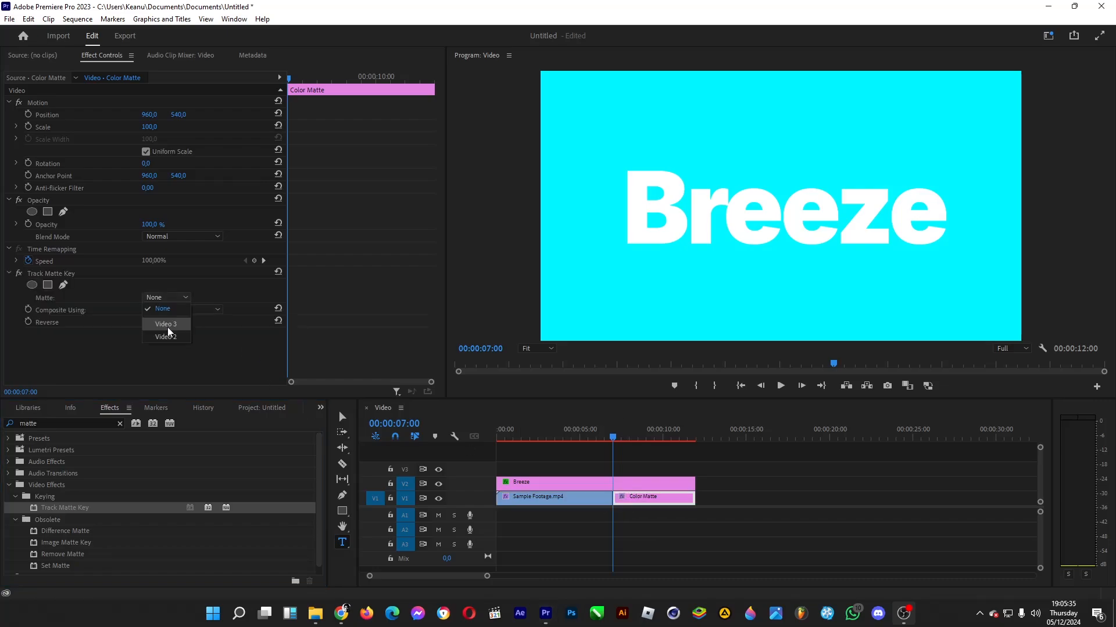
pyautogui.click(171, 334)
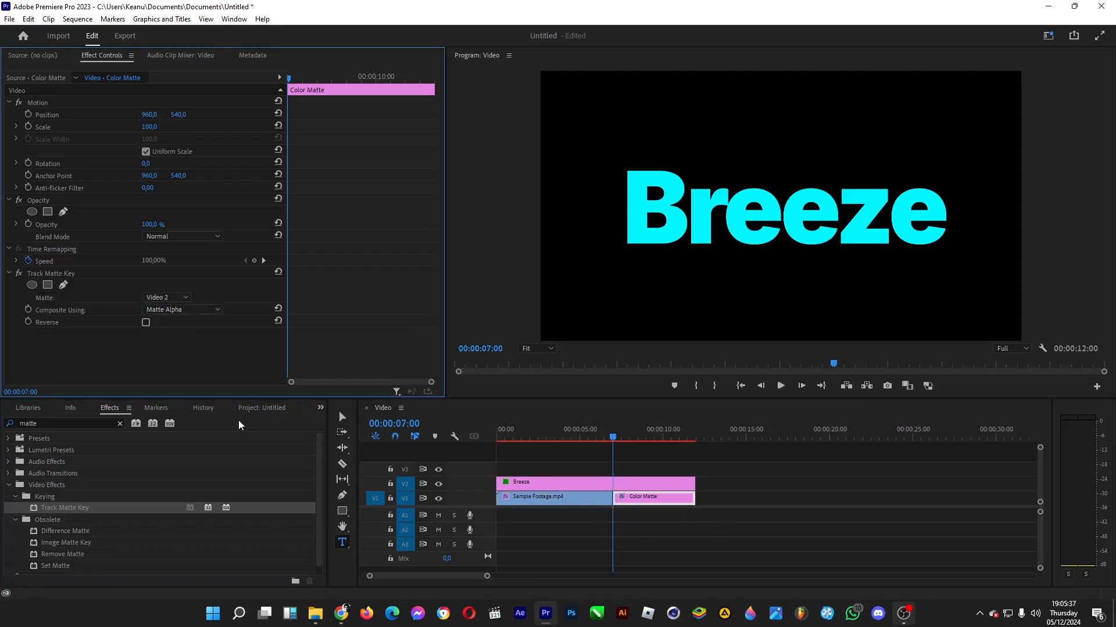
# - Find the 4-Color Gradient effect and apply it to the Color Matte clip
pyautogui.doubleClick(46, 419)
pyautogui.write('grad')
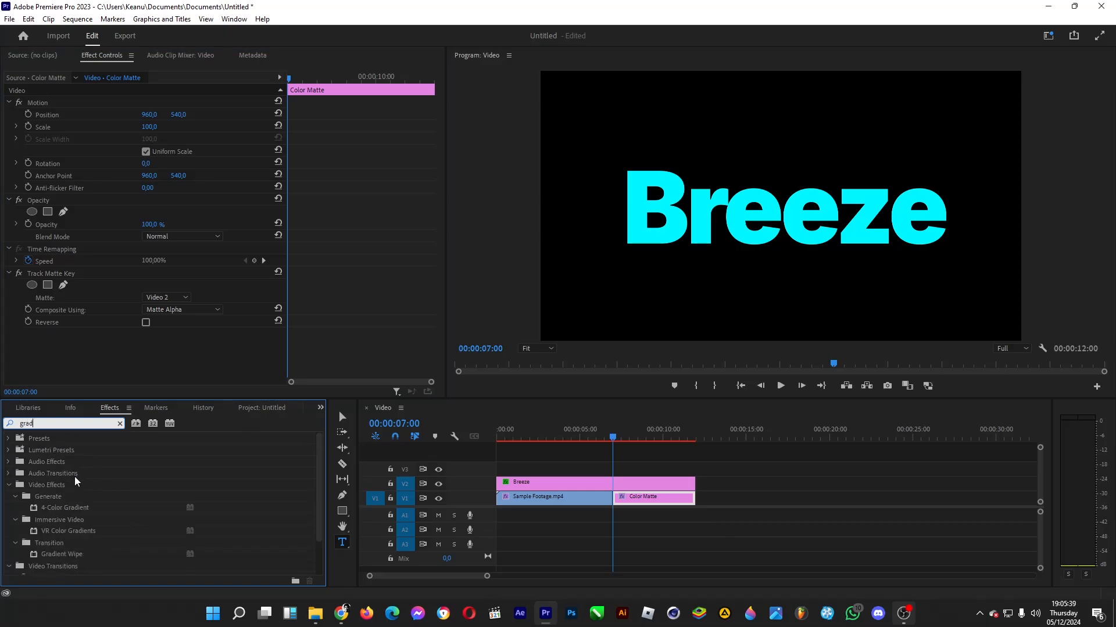
pyautogui.moveTo(76, 511); pyautogui.dragTo(627, 501)
# - Set the gradient's Color 1 to cyan (00FFFC) and Color 2 to blue (006CFF)
pyautogui.scroll(-2, 130, 350)
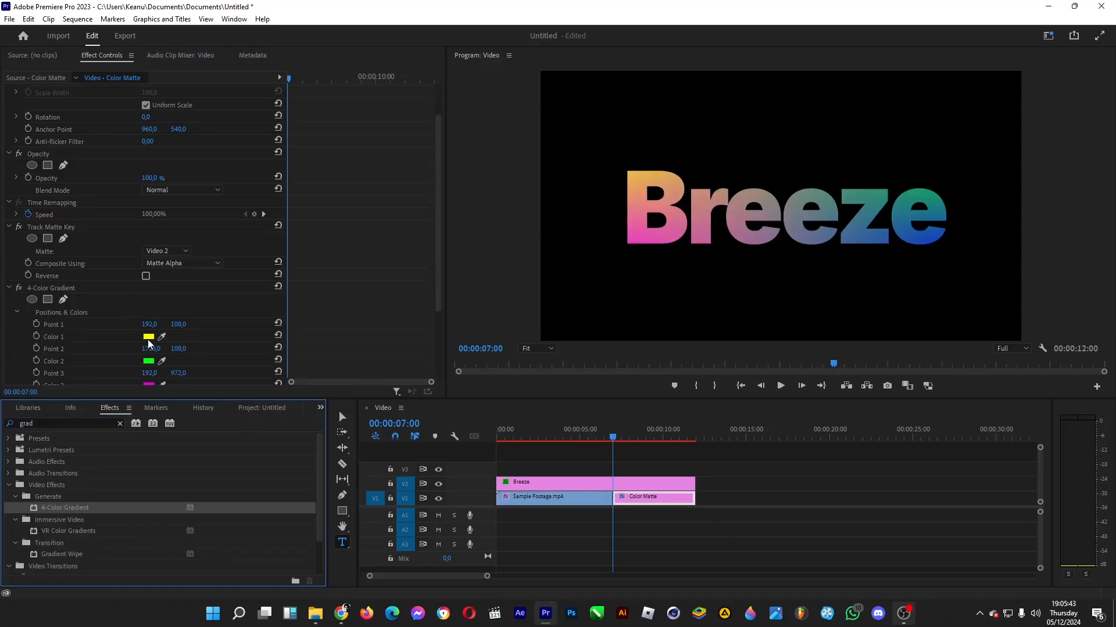
pyautogui.click(149, 337)
pyautogui.click(576, 304)
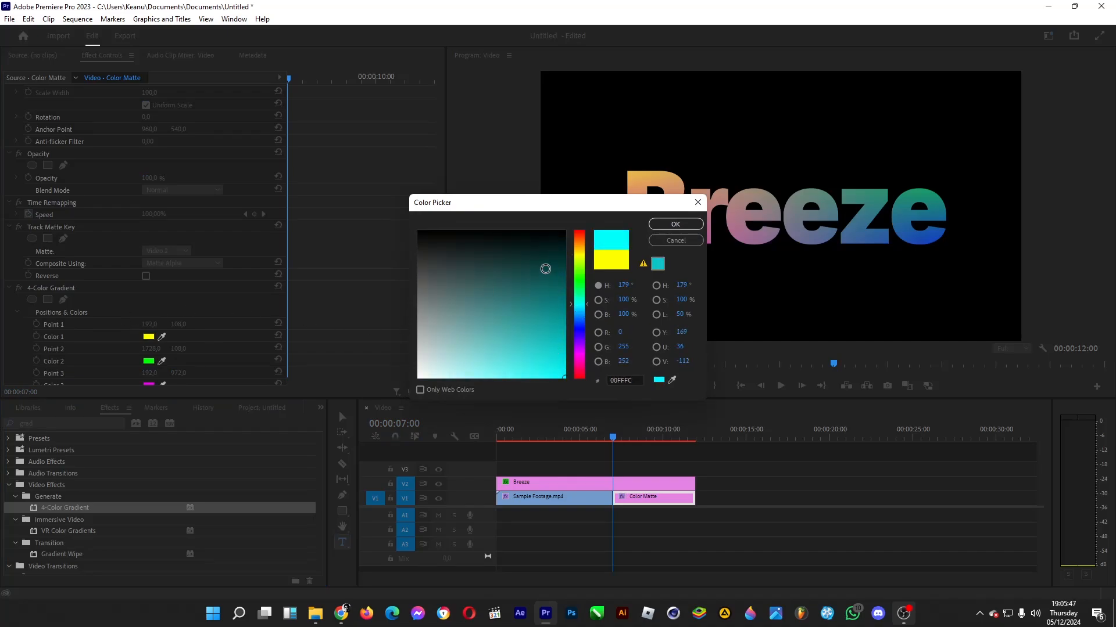
pyautogui.click(675, 224)
pyautogui.click(149, 362)
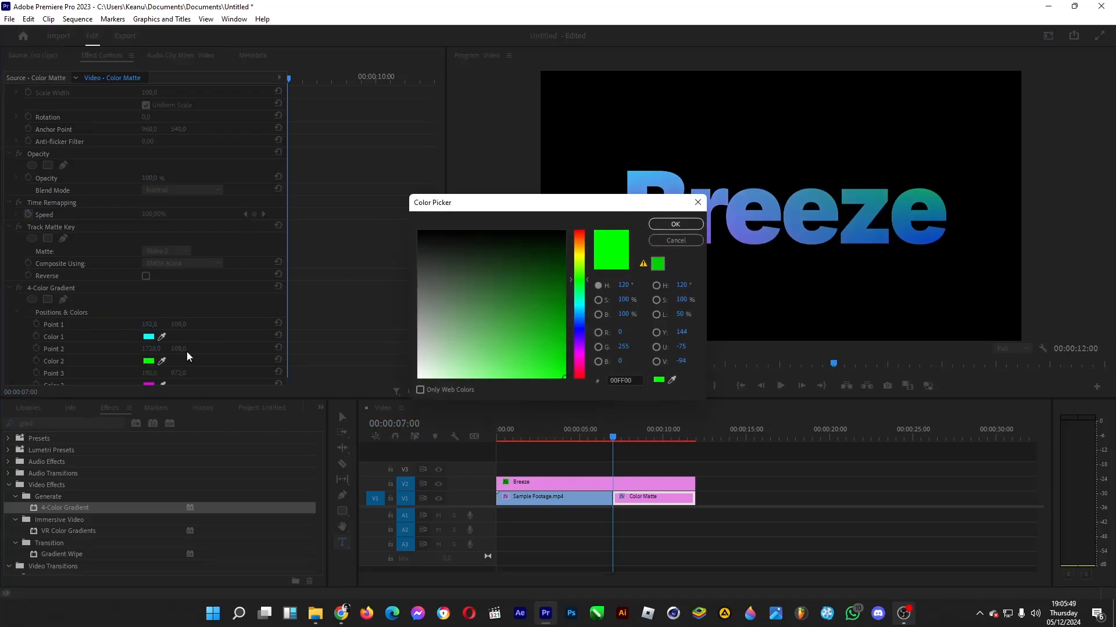
pyautogui.moveTo(584, 308); pyautogui.dragTo(578, 319)
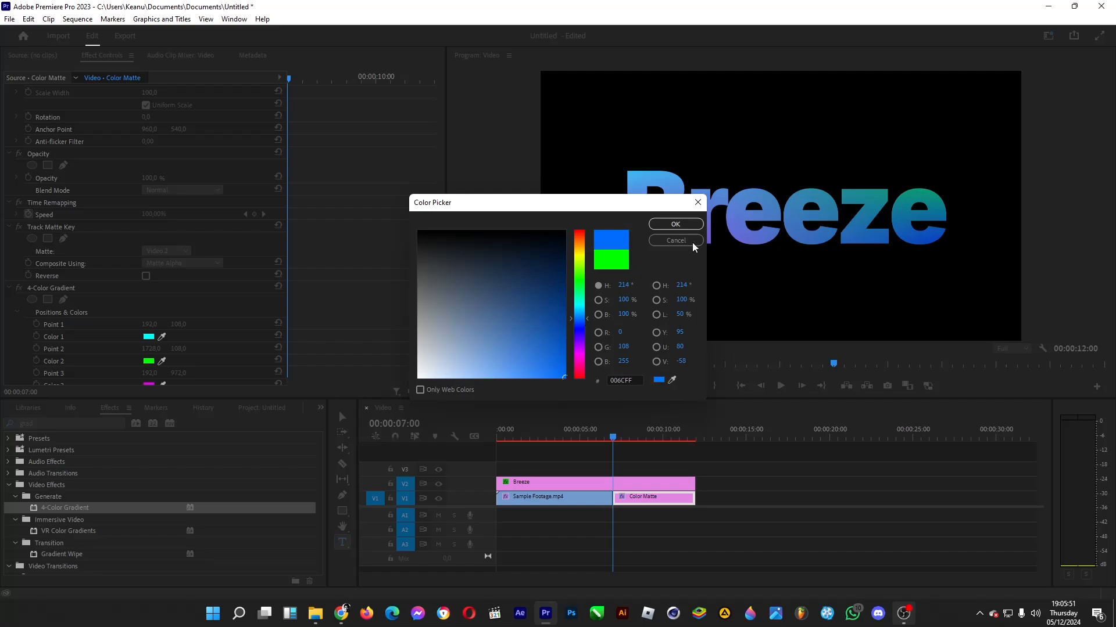
pyautogui.click(675, 225)
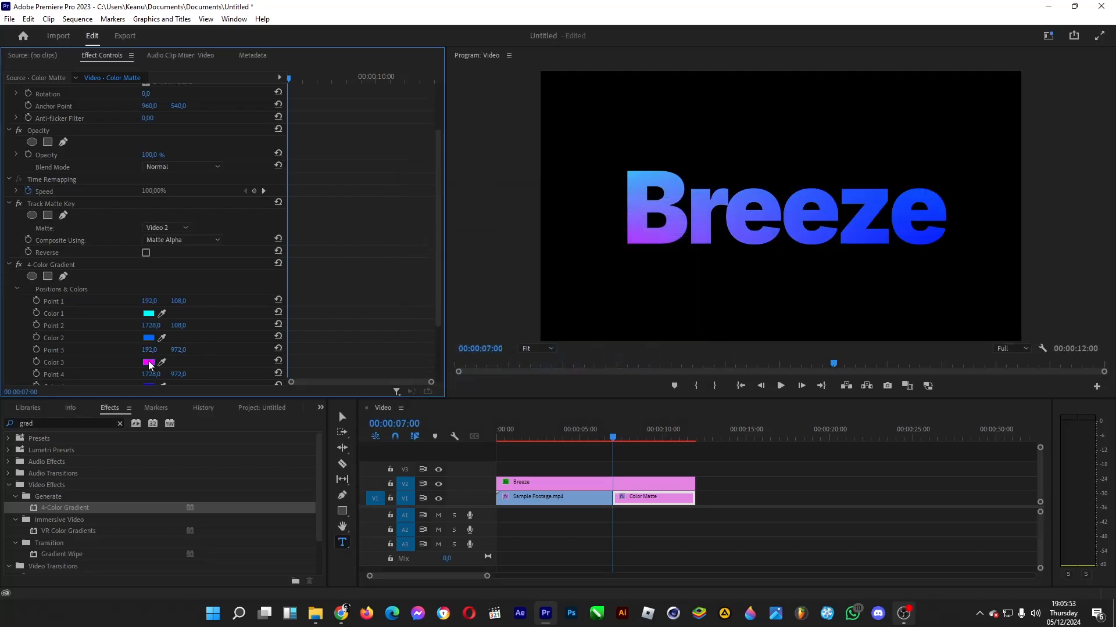
# - Set the gradient's Color 3 to light cyan (6AEFFF) and Color 4 to white (FFFFFF)
pyautogui.click(149, 362)
pyautogui.moveTo(416, 291); pyautogui.dragTo(504, 378)
pyautogui.moveTo(578, 343); pyautogui.dragTo(573, 311)
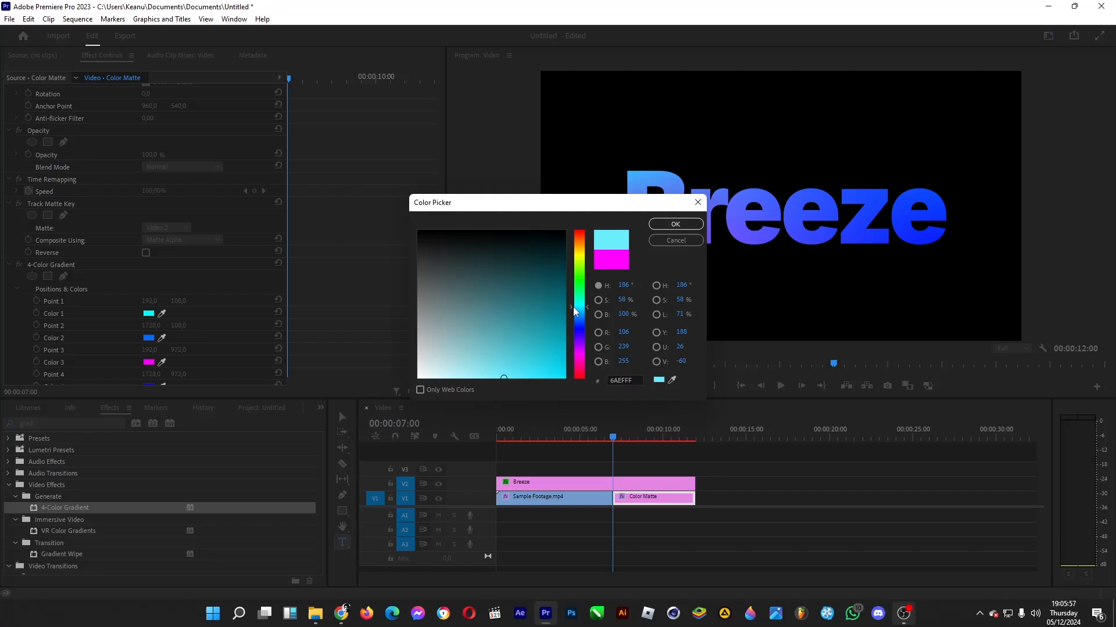
pyautogui.click(675, 226)
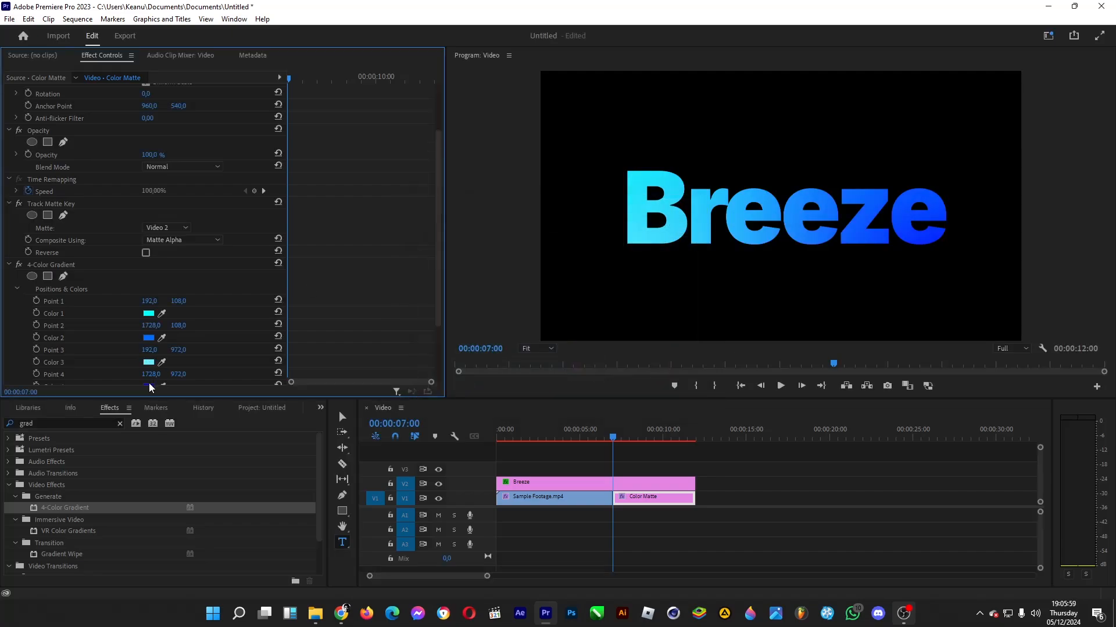
pyautogui.scroll(-1, 151, 383)
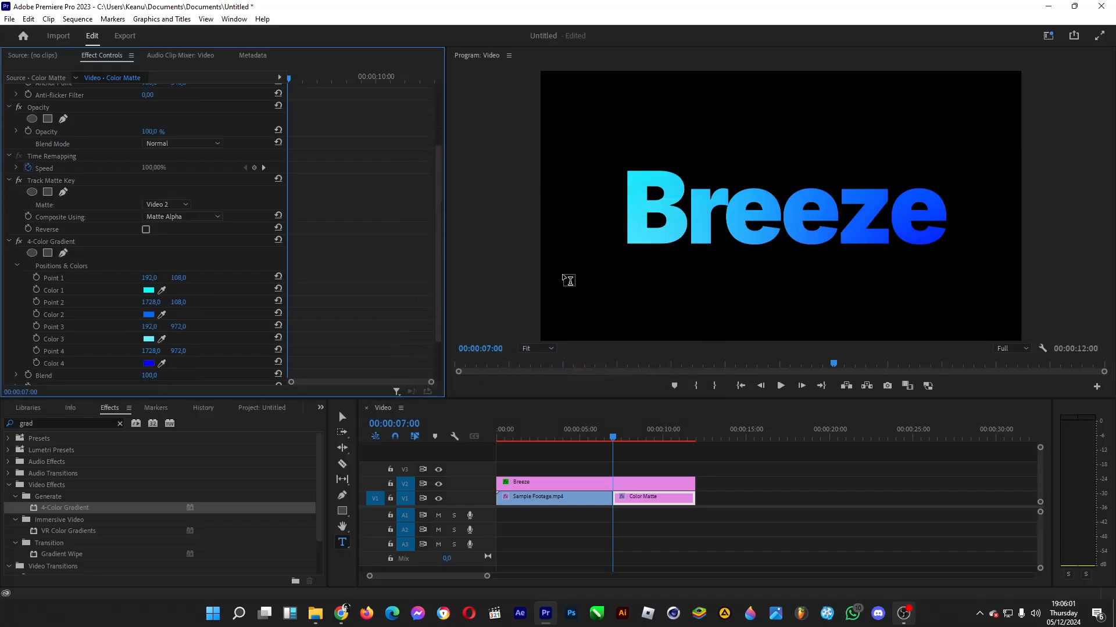
pyautogui.click(148, 364)
pyautogui.click(418, 226)
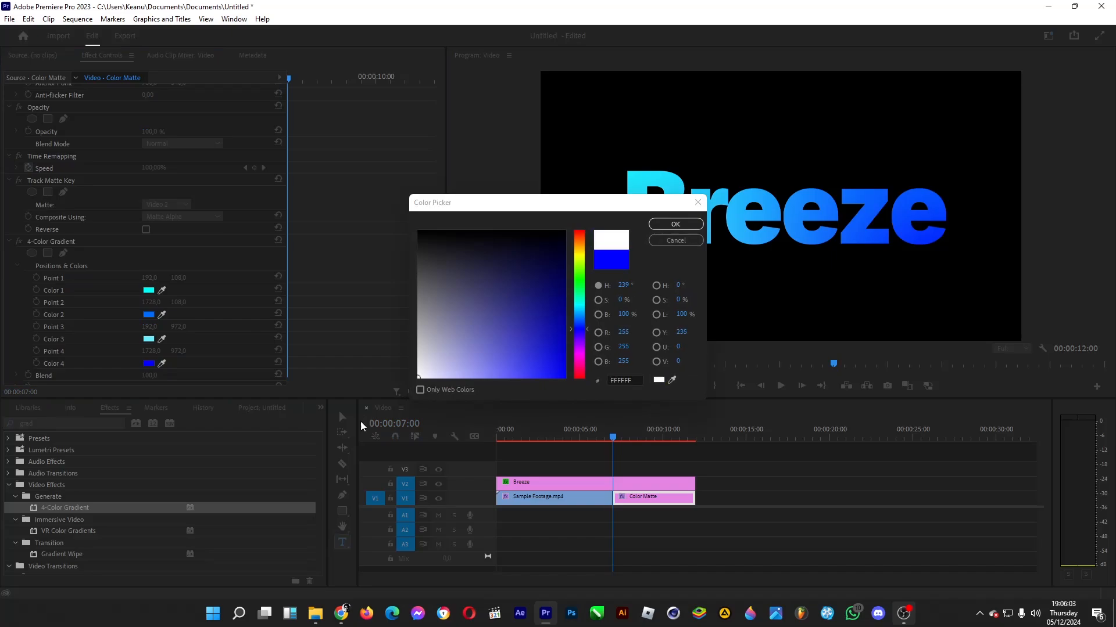
pyautogui.click(675, 226)
pyautogui.click(761, 476)
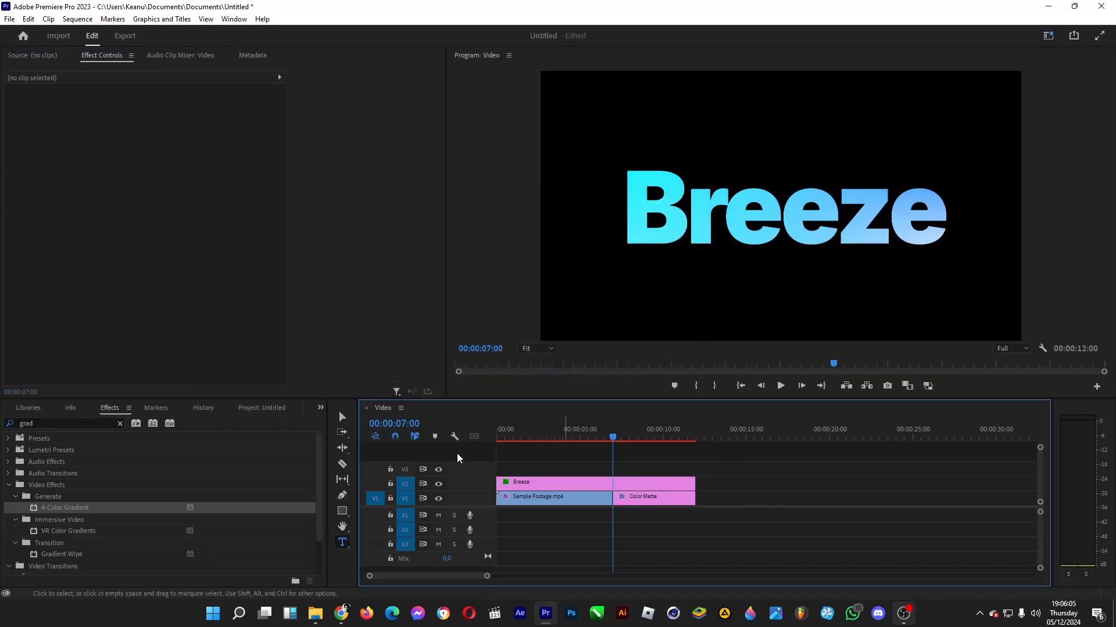
# - Add a Gradient Wipe transition with softness 31 between Sample Footage.mp4 and the Color Matte, and preview the transition
pyautogui.scroll(-2, 128, 471)
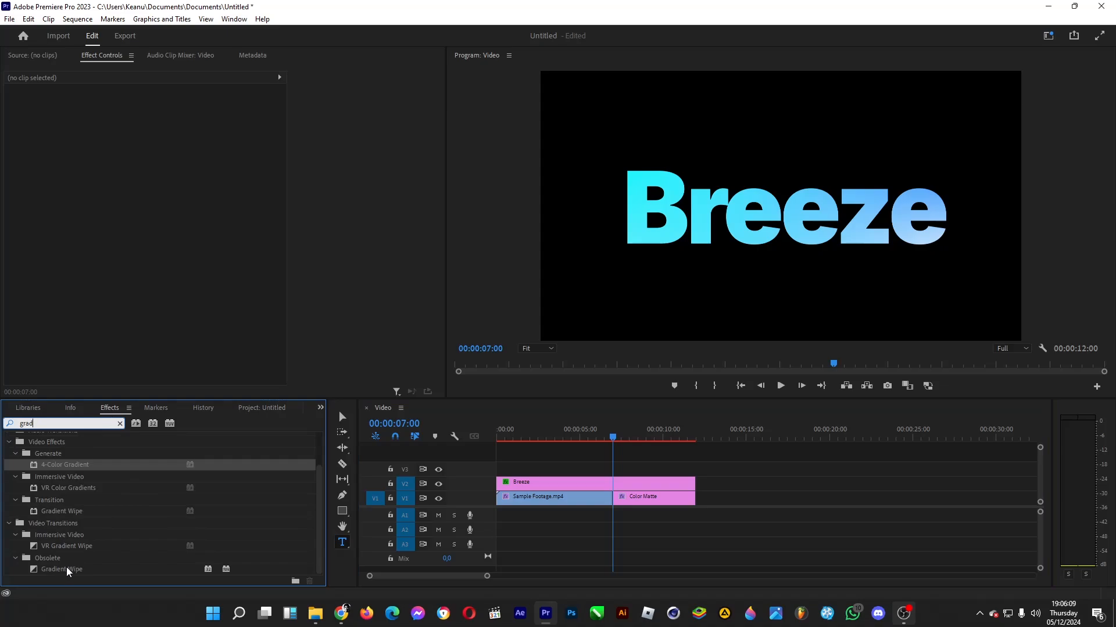
pyautogui.moveTo(540, 486); pyautogui.dragTo(620, 506)
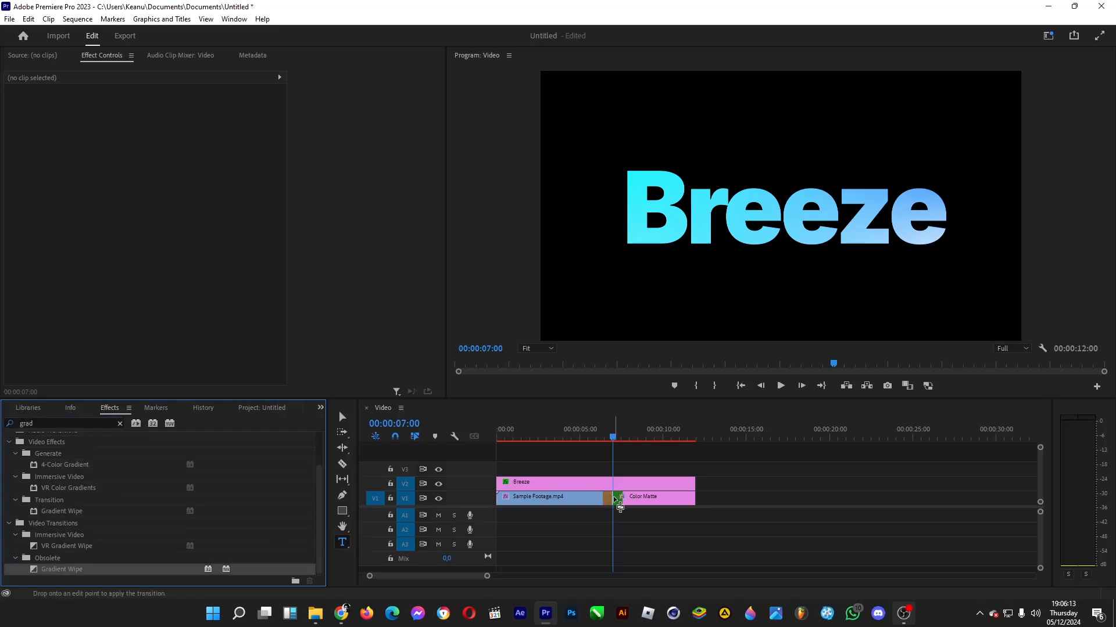
pyautogui.moveTo(619, 505); pyautogui.dragTo(619, 506)
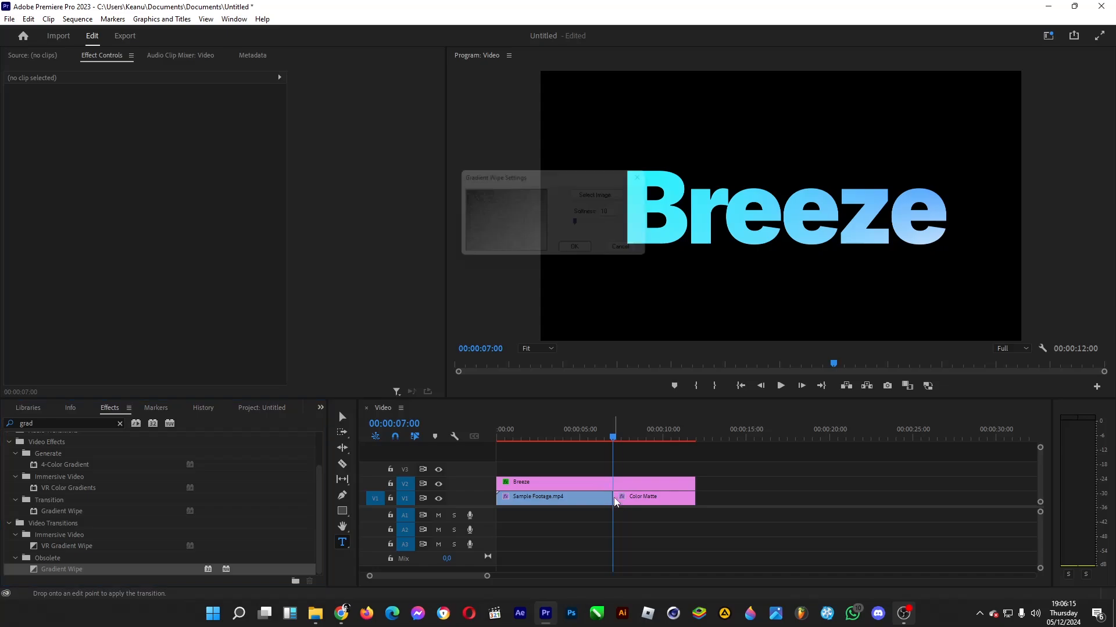
pyautogui.moveTo(587, 225); pyautogui.dragTo(592, 225)
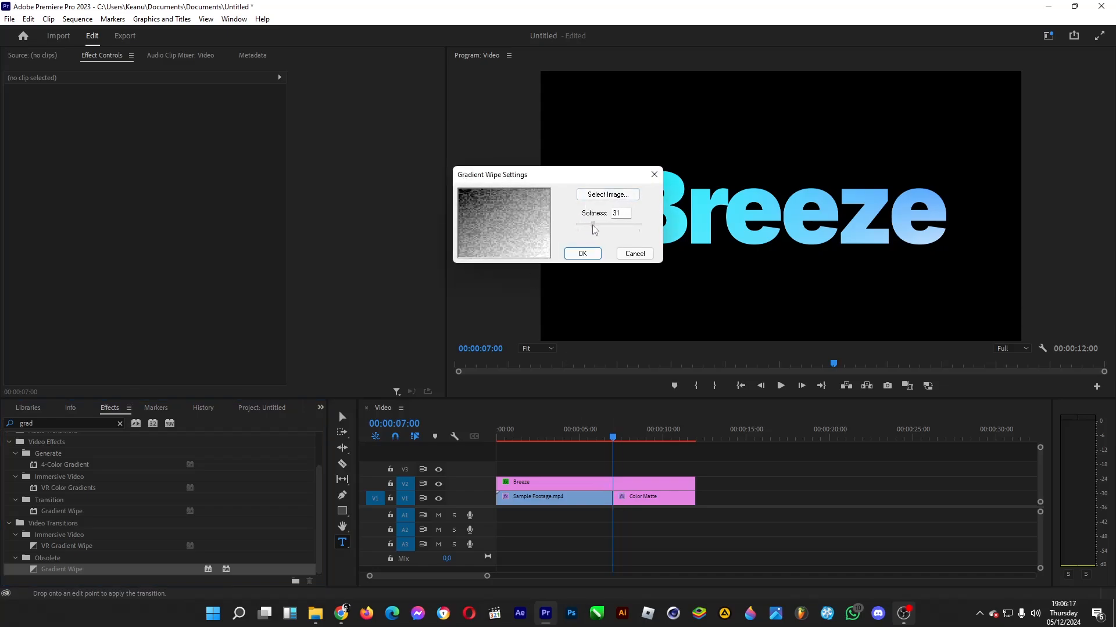
pyautogui.click(582, 254)
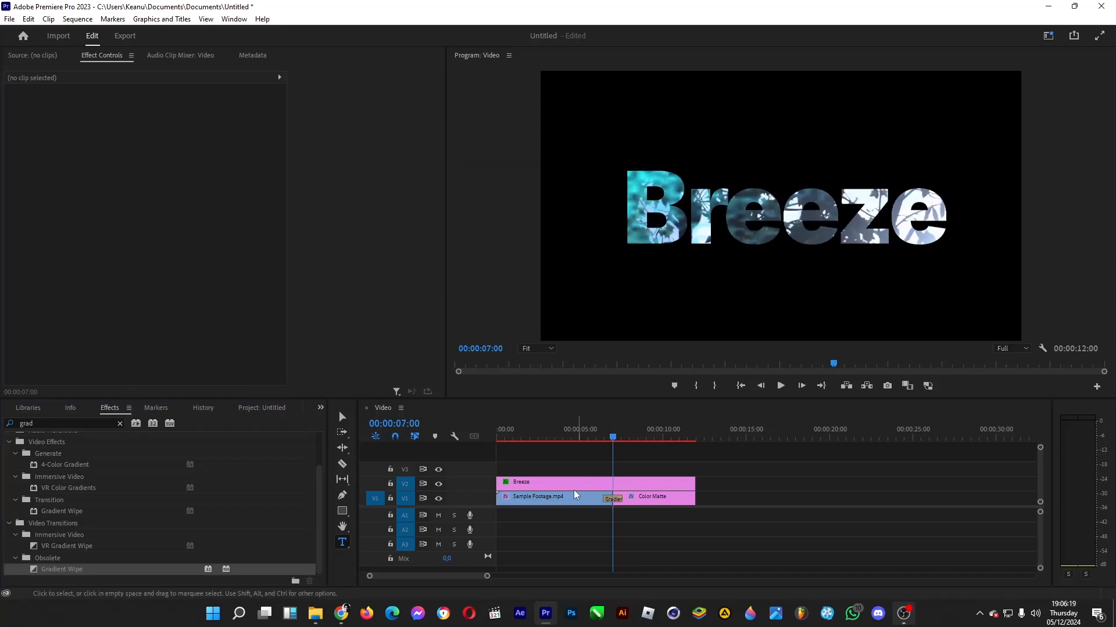
pyautogui.click(601, 437)
pyautogui.moveTo(603, 437); pyautogui.dragTo(625, 443)
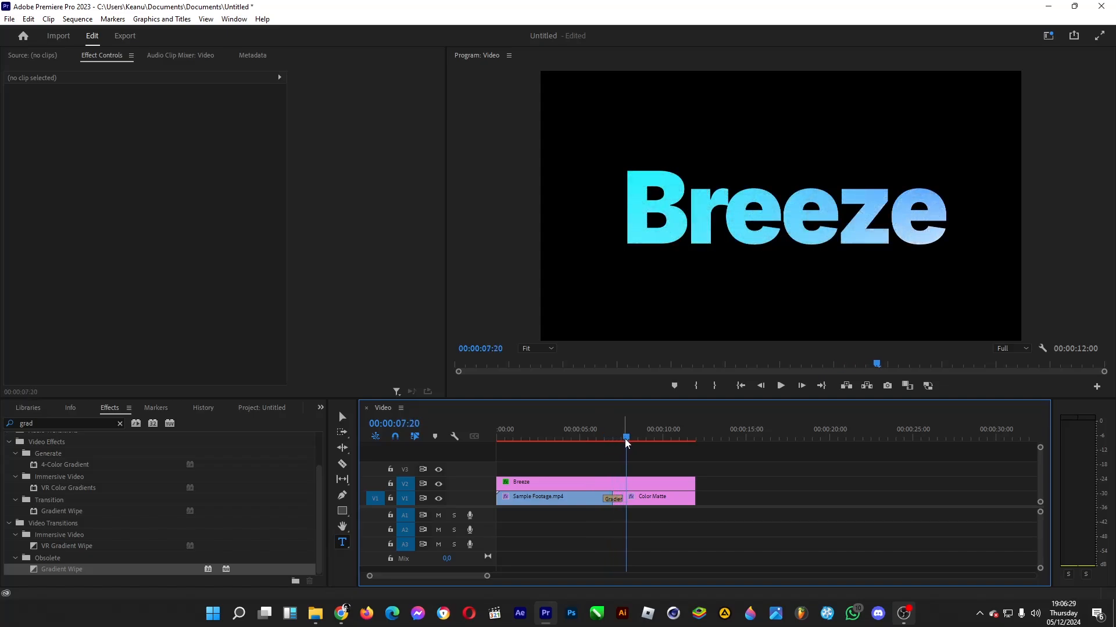